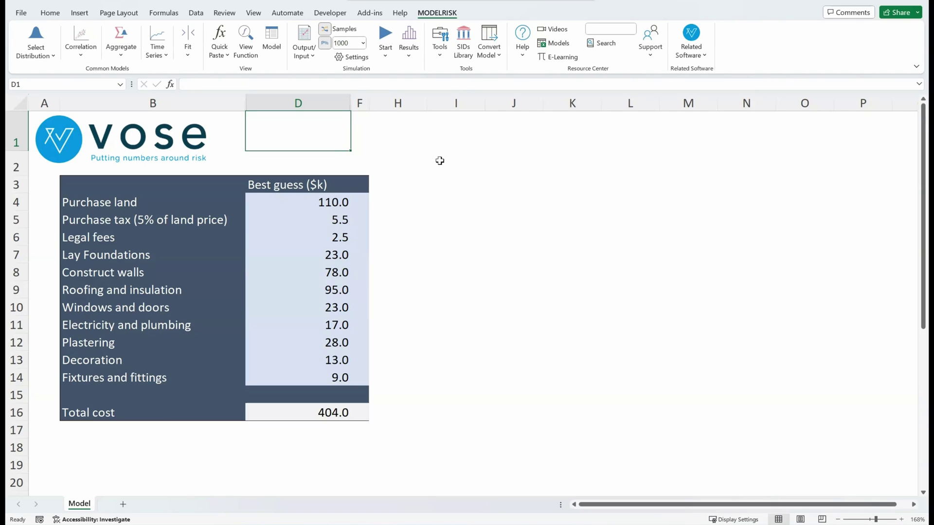
- Review the Best guess land price and the purchase tax formula
click(321, 185)
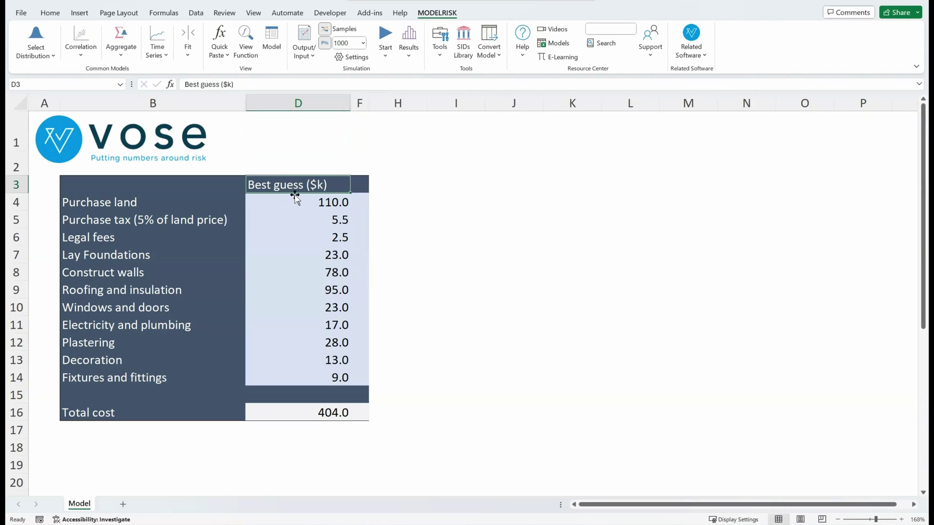
click(199, 205)
click(197, 216)
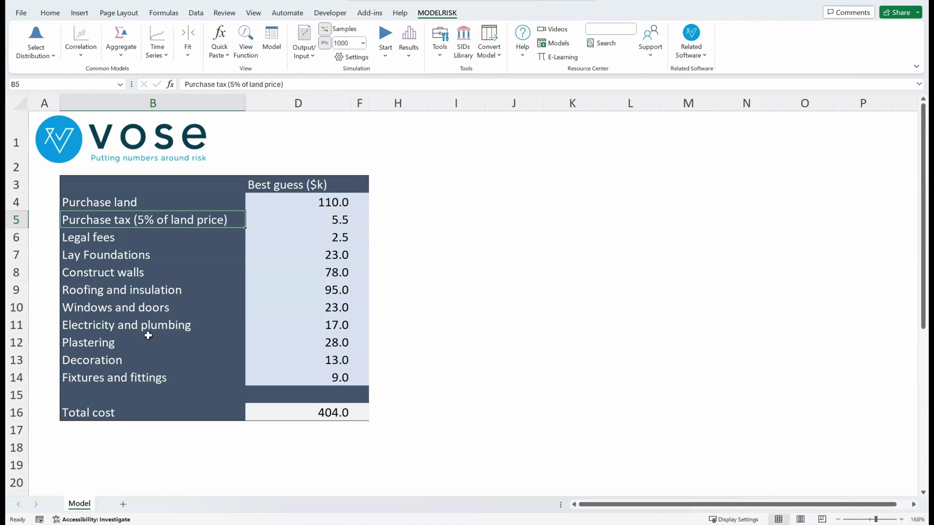
click(337, 202)
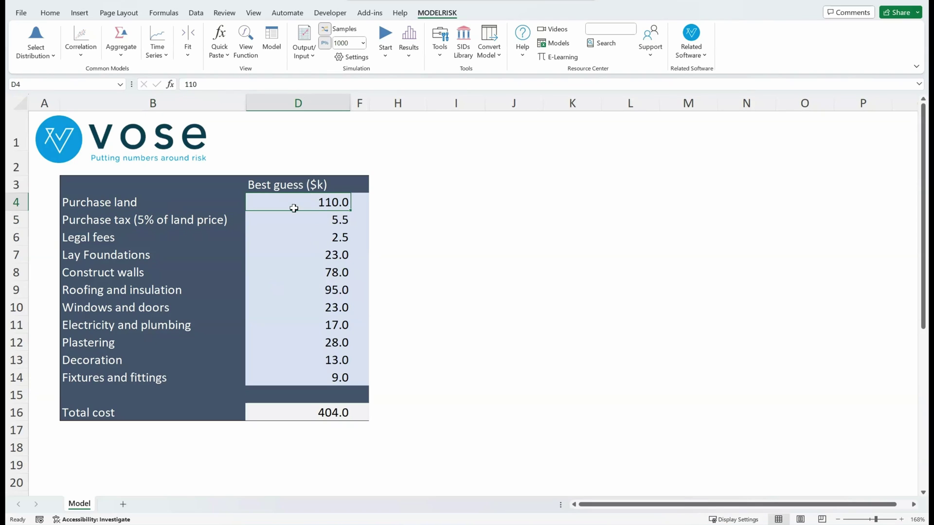
click(310, 219)
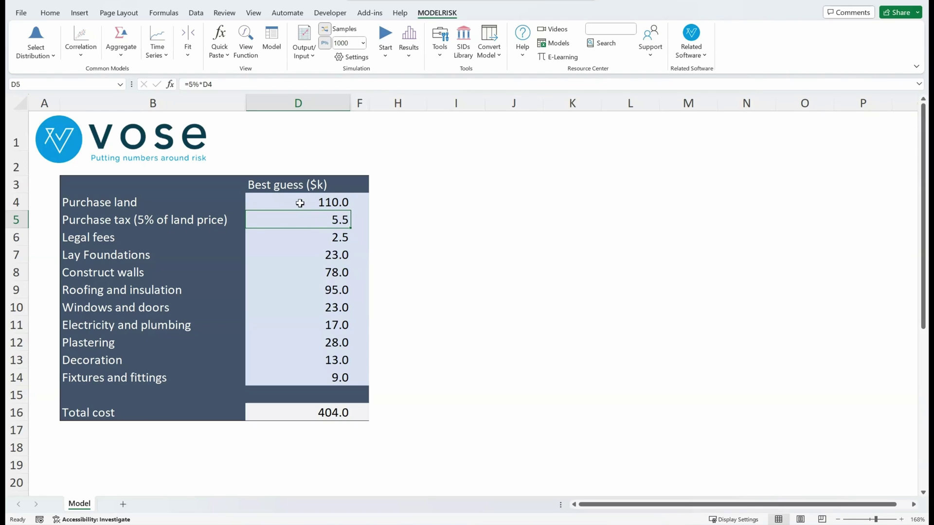
- Check Legal fees, Lay Foundations and the 404.0 total cost sum, then select columns B–F
click(317, 236)
click(314, 254)
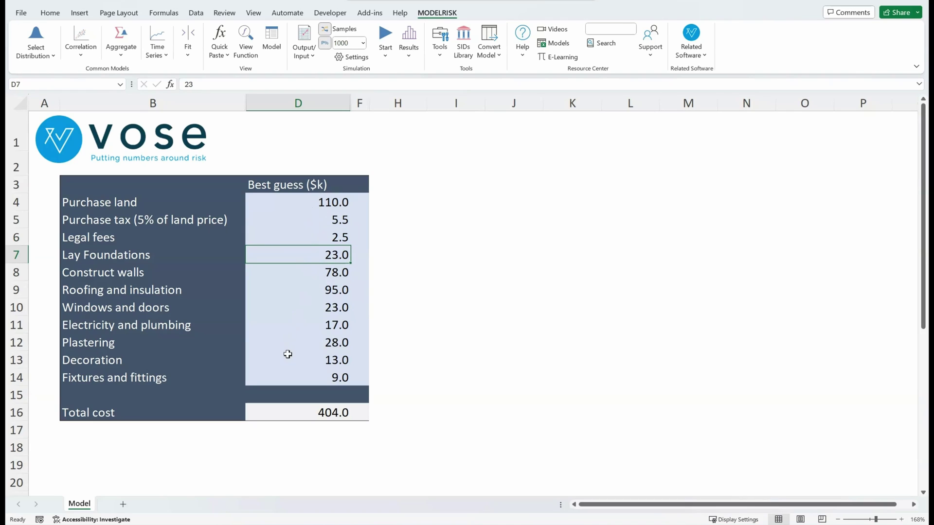
click(322, 411)
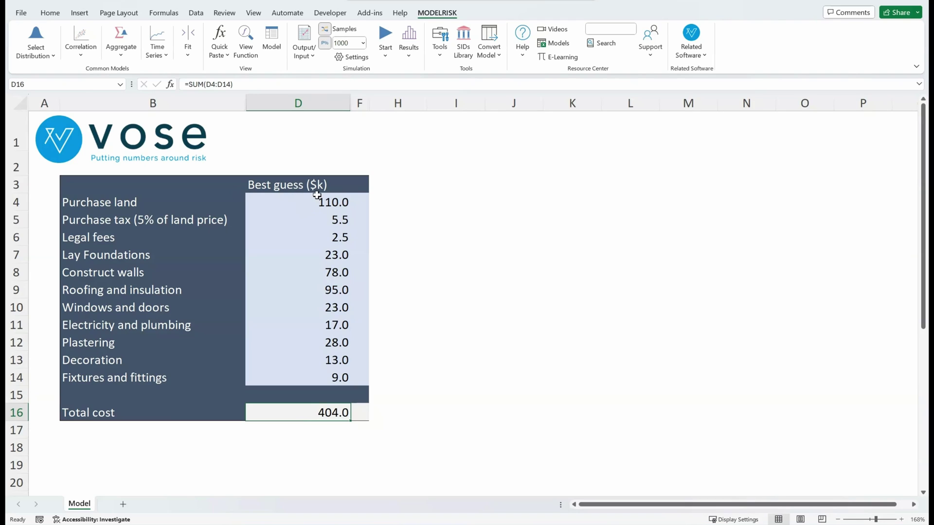
drag(239, 98, 360, 96)
- Unhide the Minimum and Maximum columns and compare land prices, minimum 105, across them
right_click(359, 97)
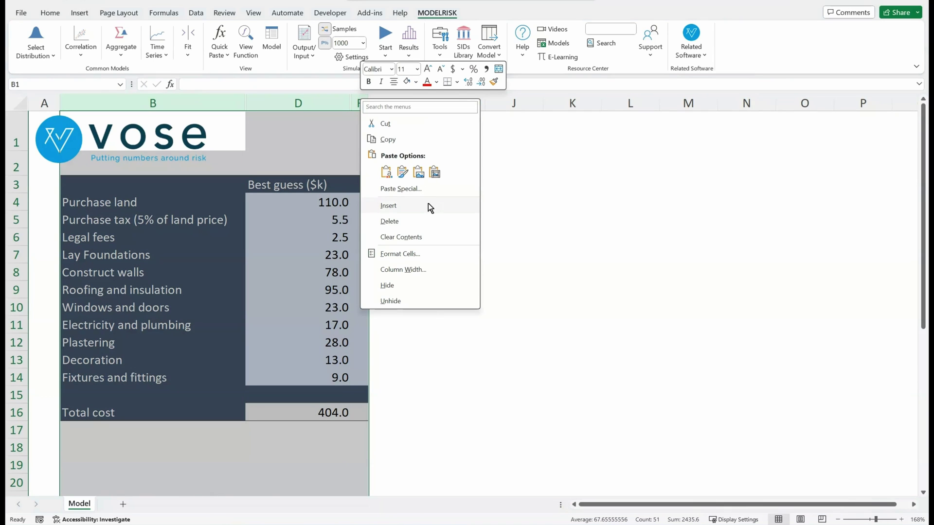
click(418, 302)
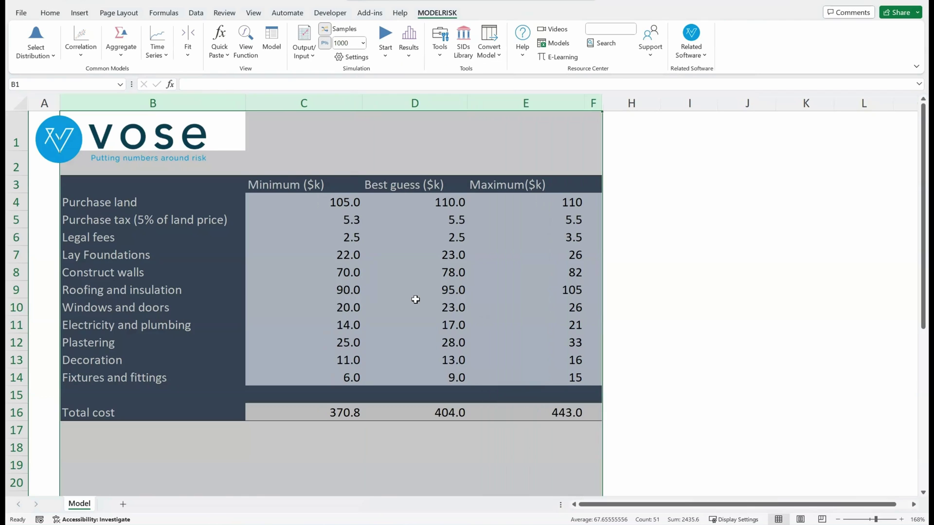
click(308, 188)
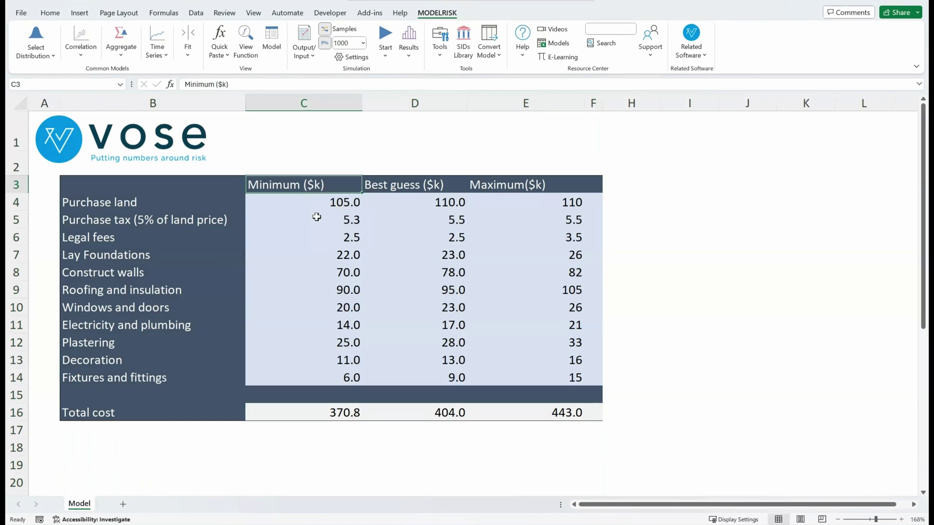
click(316, 202)
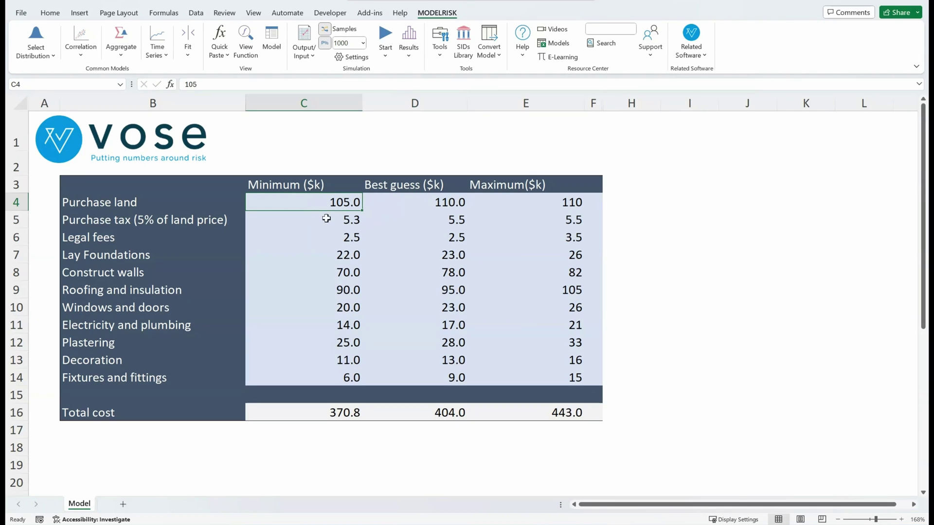
click(454, 202)
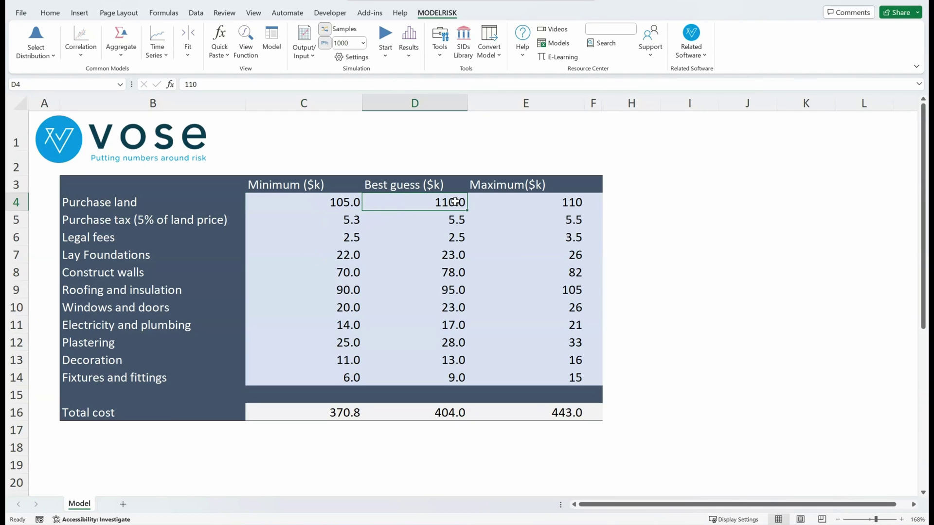
click(539, 202)
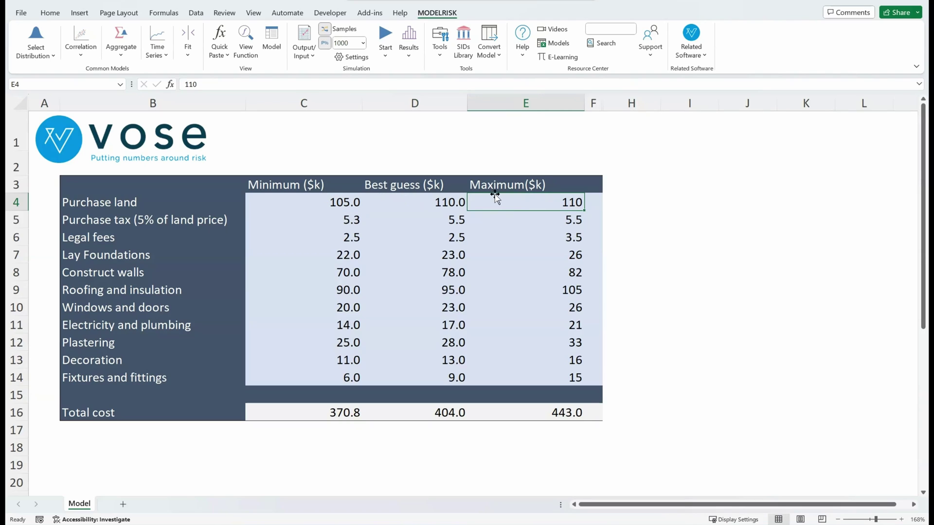
click(431, 202)
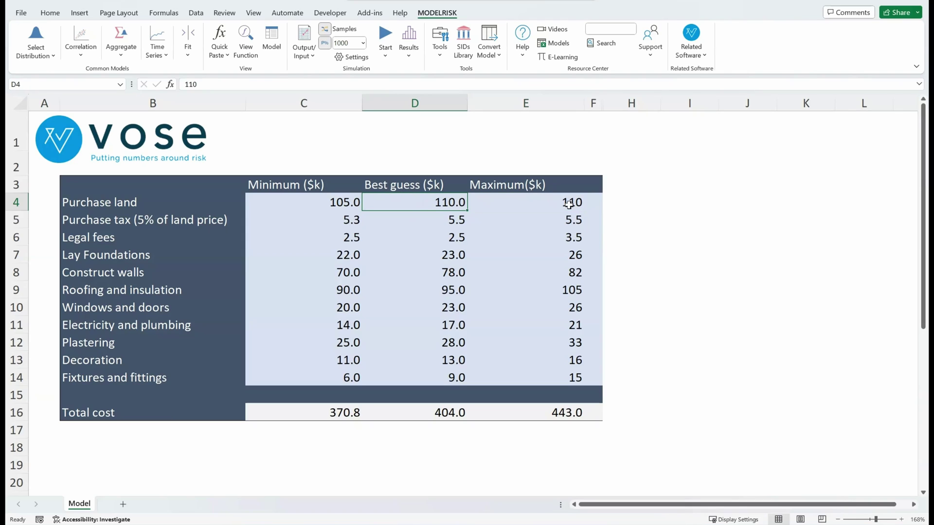
- Copy D5's 5% purchase tax formula into C5 and E5, then check the minimum total
click(342, 222)
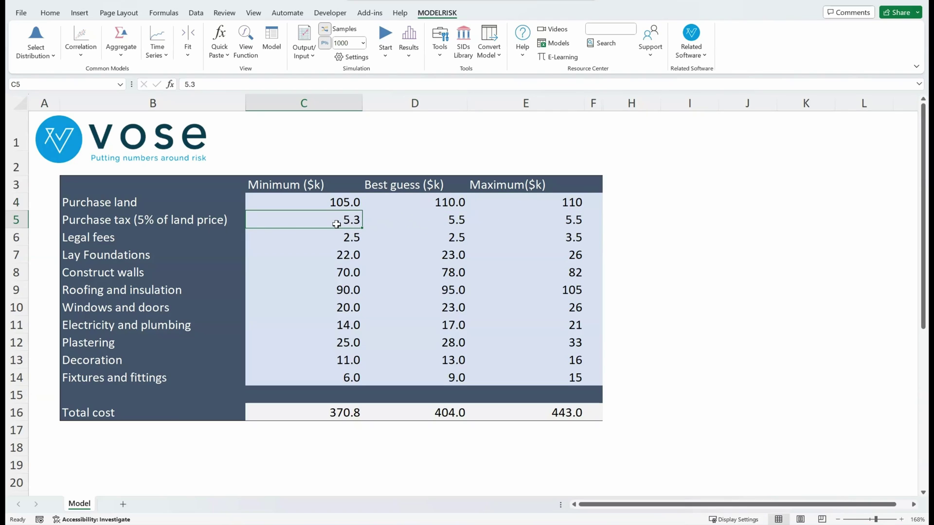
click(447, 220)
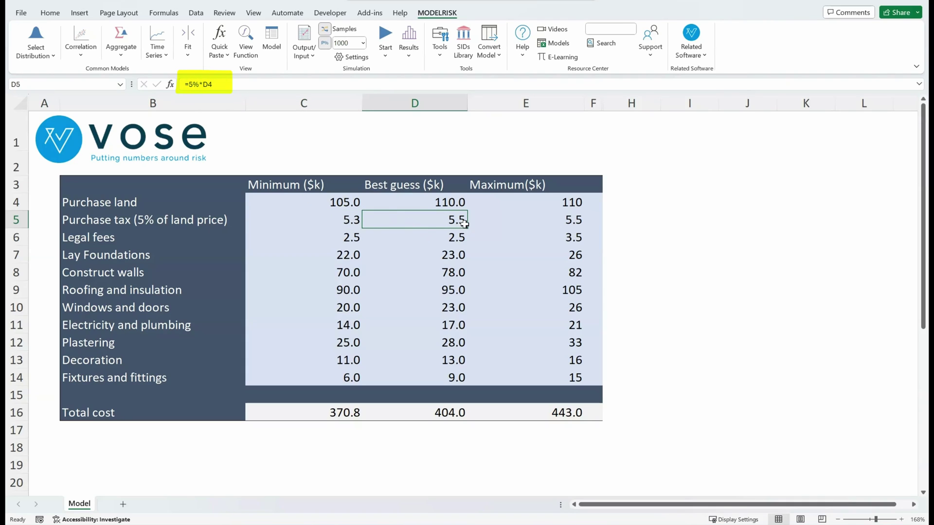
drag(467, 229, 397, 227)
drag(316, 231, 274, 220)
click(334, 220)
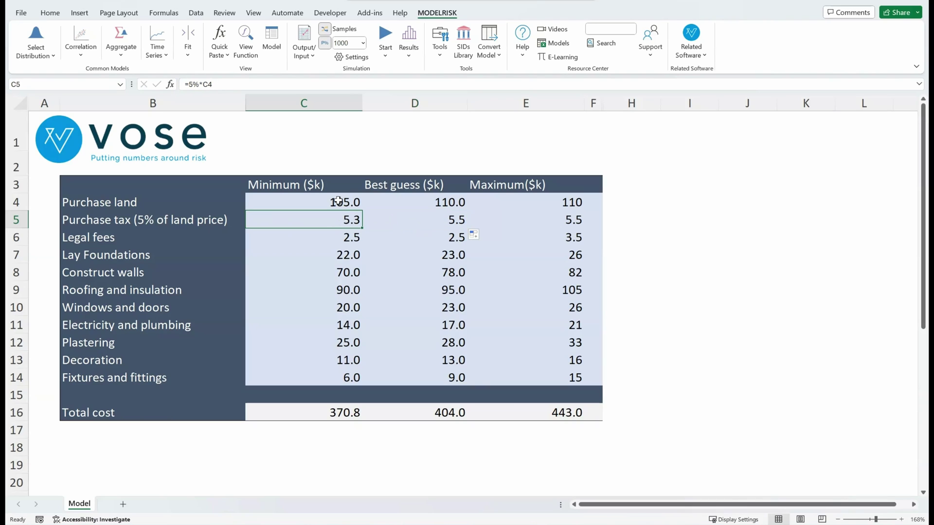
click(433, 220)
drag(467, 229, 585, 233)
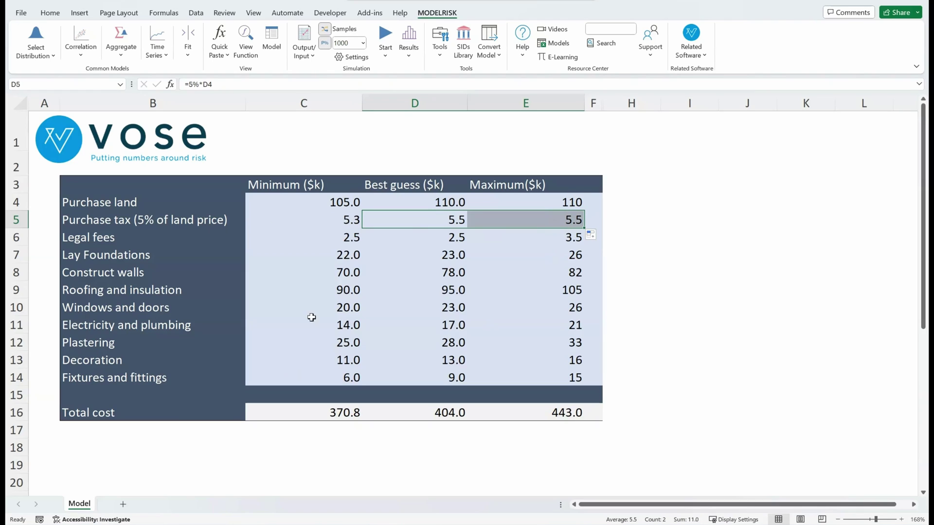
click(329, 412)
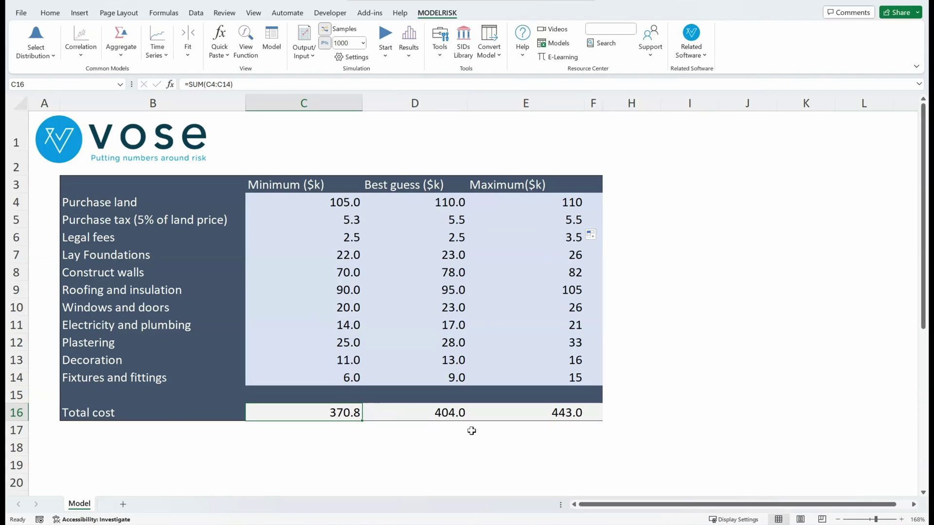
- Compare the Minimum, Best guess and Maximum totals, selecting the minimum values to verify their sum
click(444, 408)
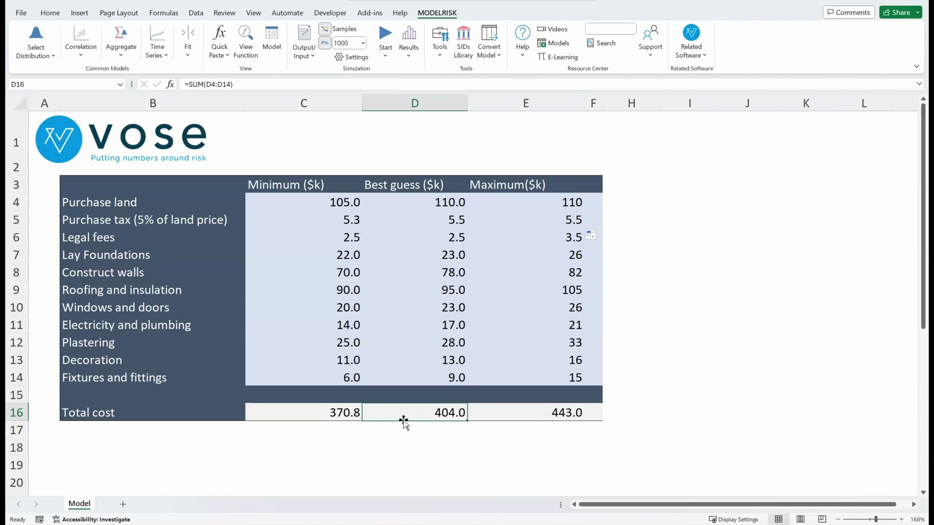
click(338, 411)
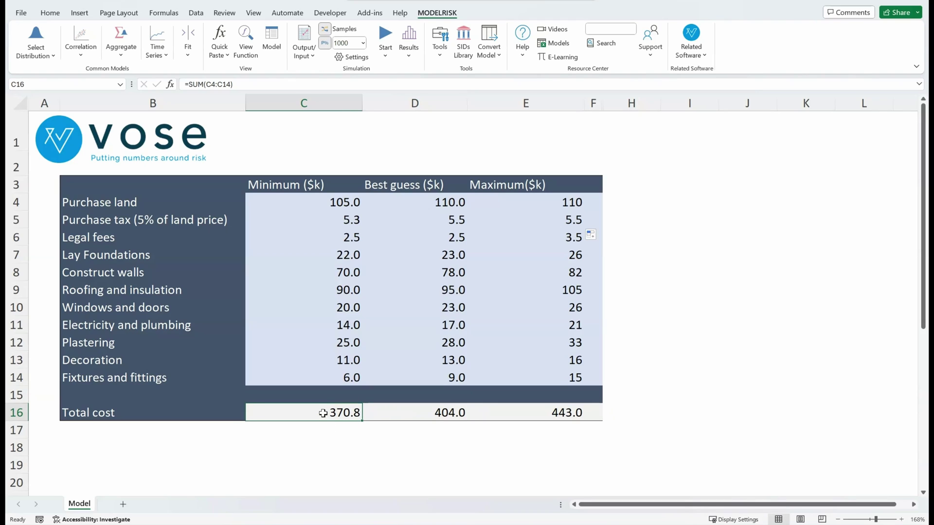
click(569, 413)
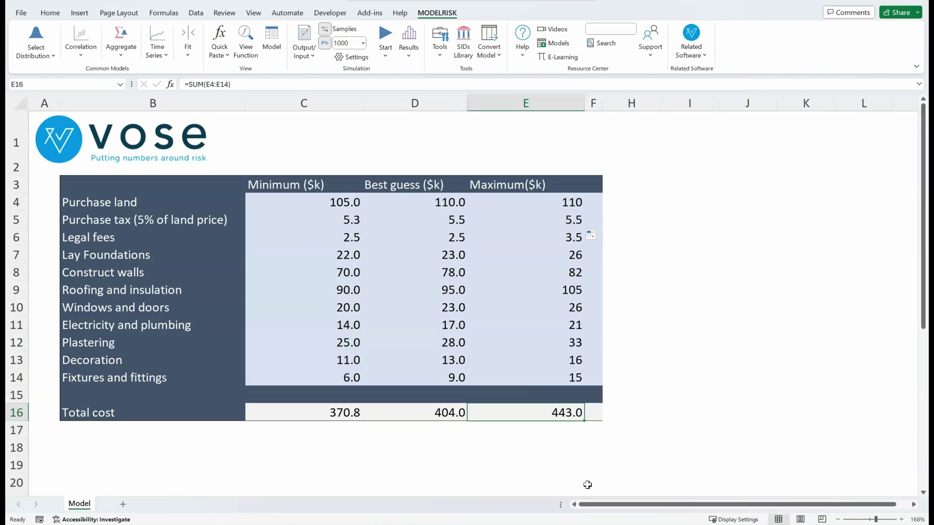
click(333, 410)
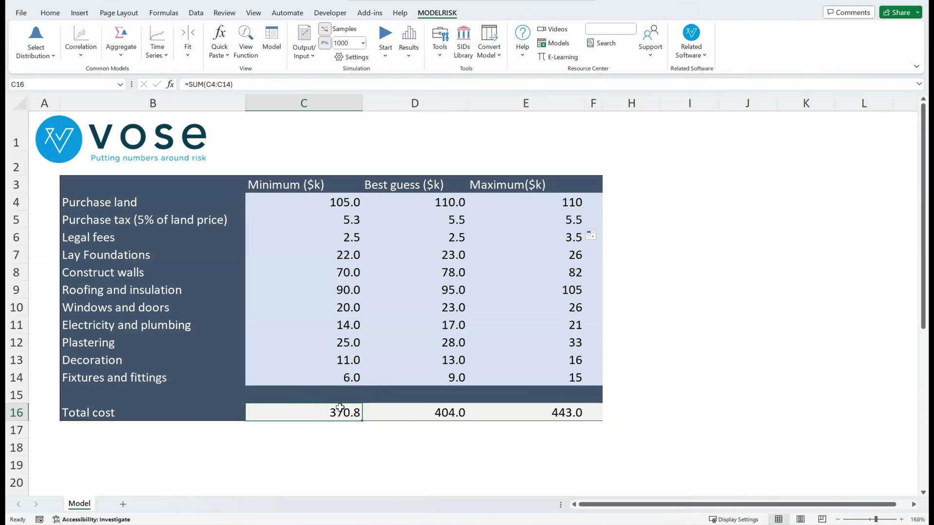
drag(351, 204, 343, 373)
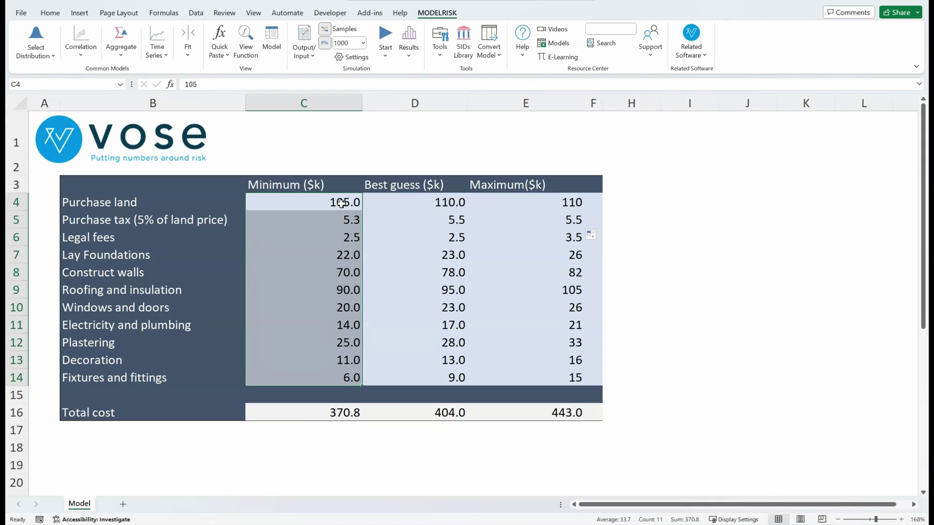
- Verify the 443.0 Maximum total by selecting its values, then select columns F through H
click(579, 203)
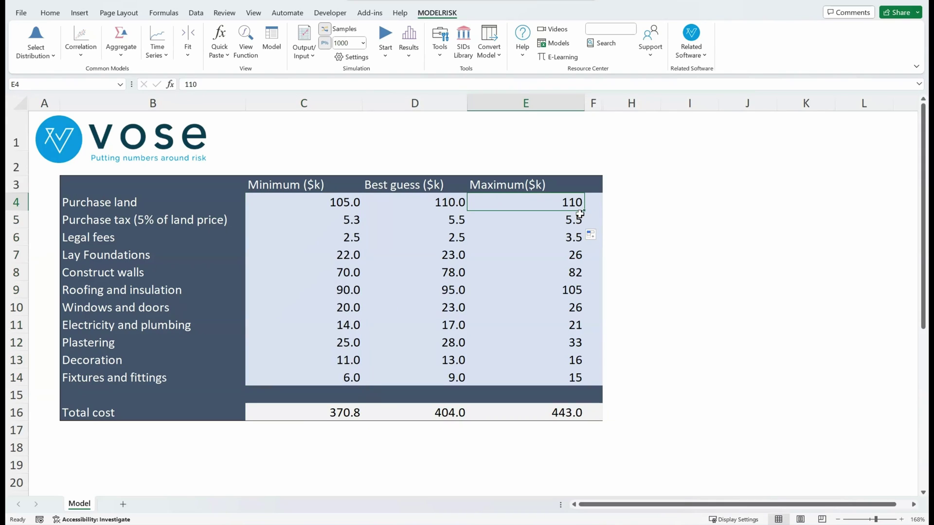
click(560, 416)
drag(582, 378, 571, 211)
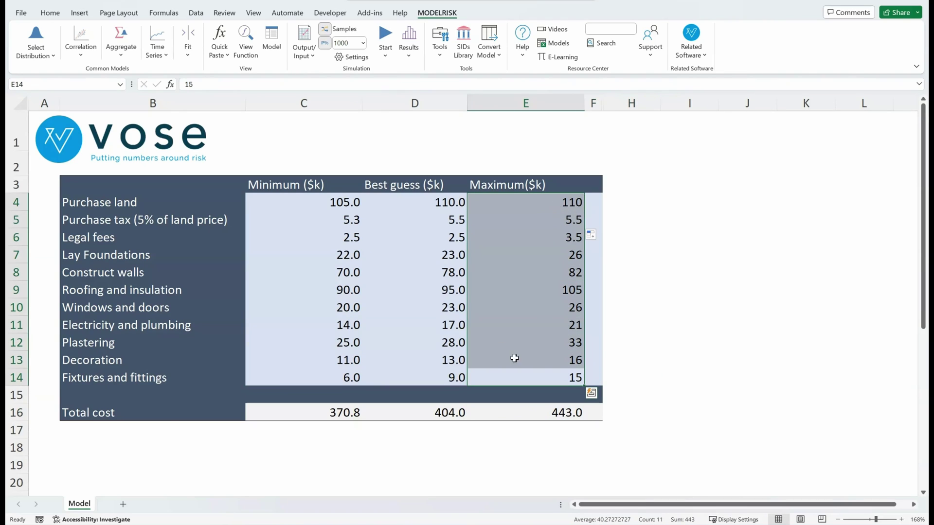
click(528, 370)
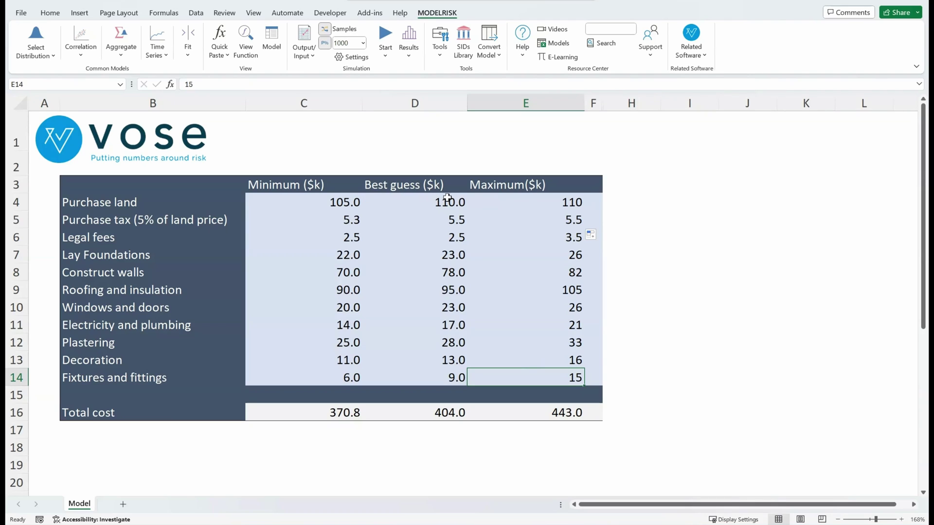
drag(593, 103, 614, 94)
right_click(611, 106)
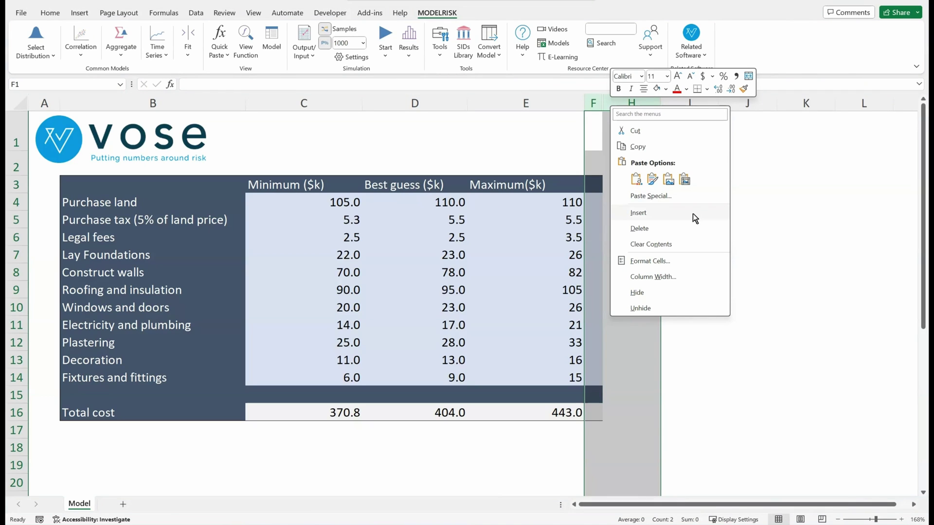
click(657, 312)
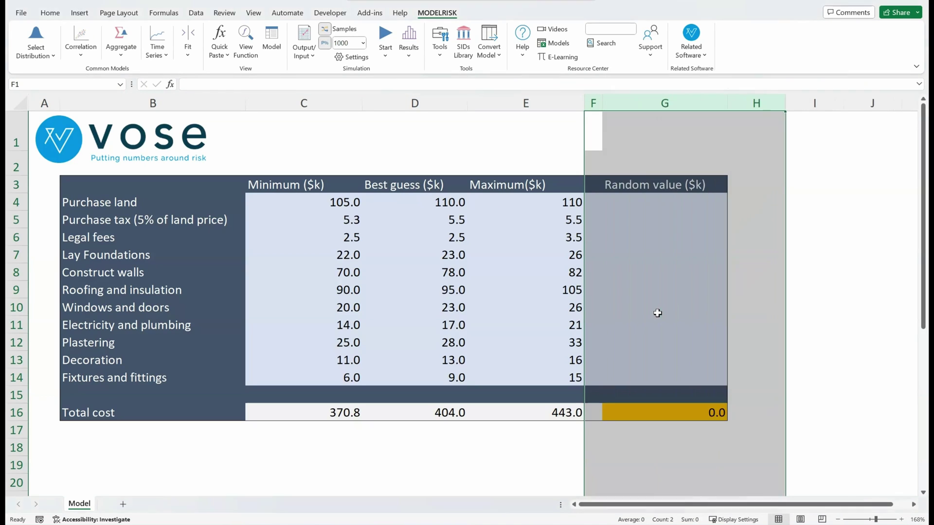
click(657, 204)
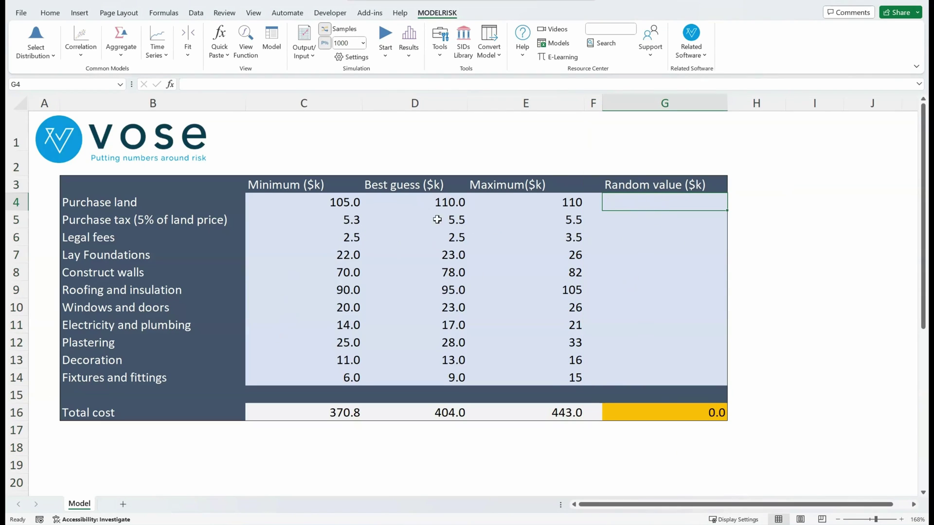
click(339, 207)
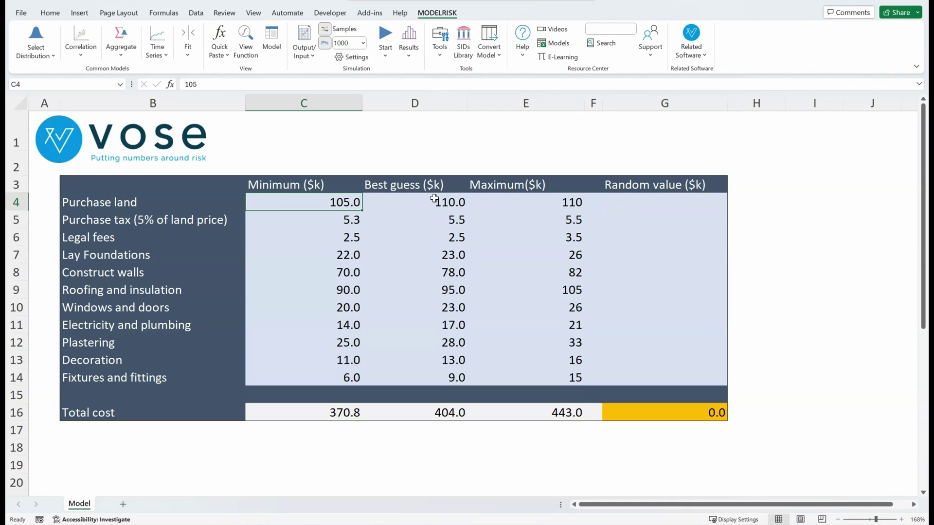
click(525, 203)
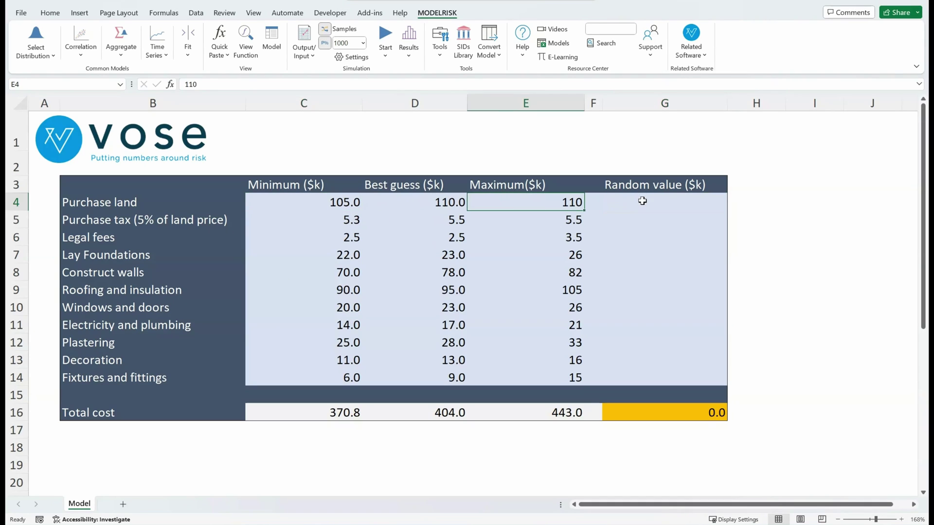
click(642, 201)
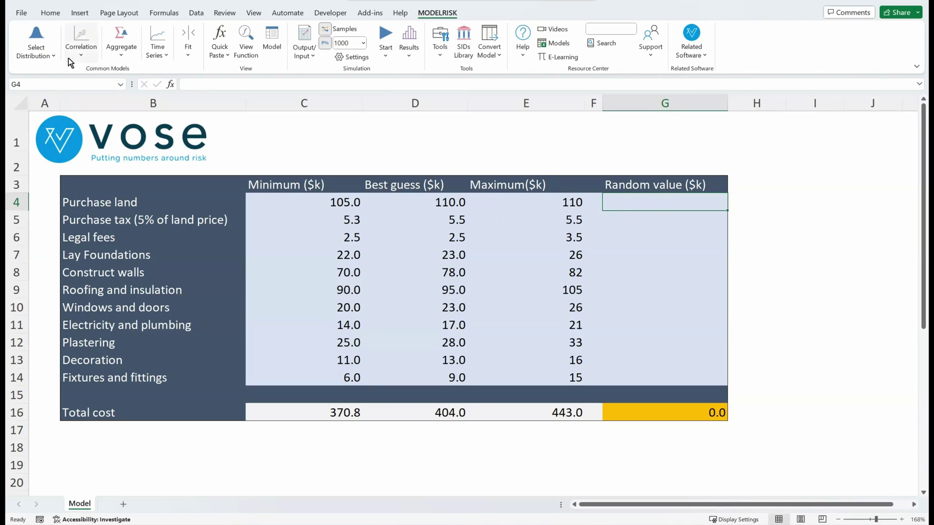
- Choose Triangle from the Common distributions to show its details: minimum 1, mode 3, maximum 5
click(41, 33)
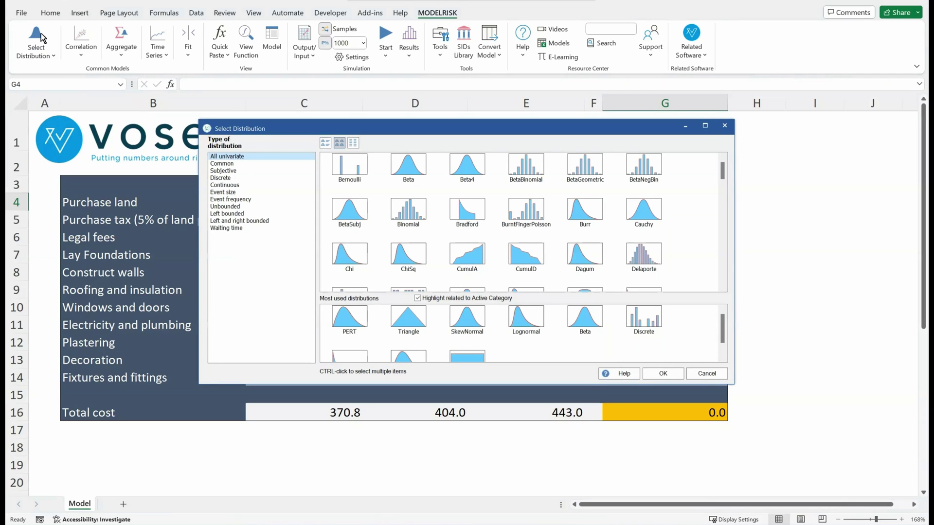
click(237, 164)
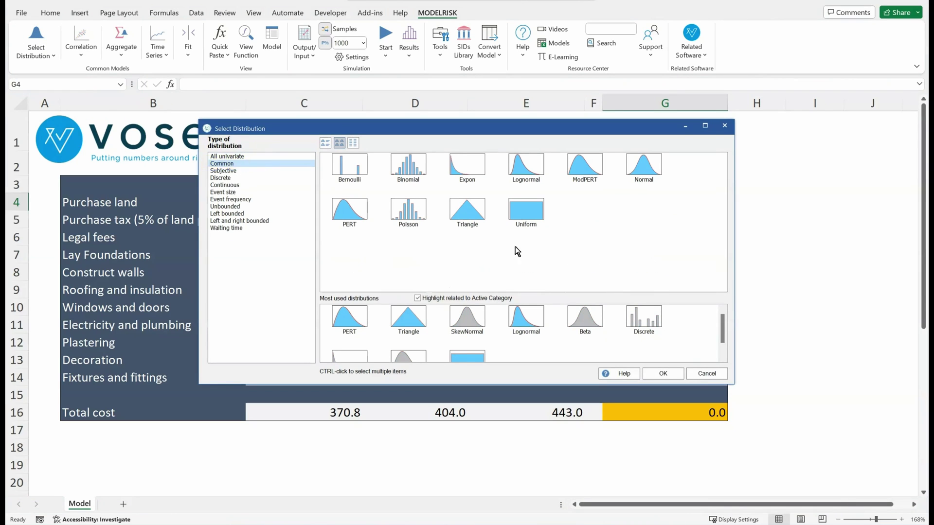
click(351, 226)
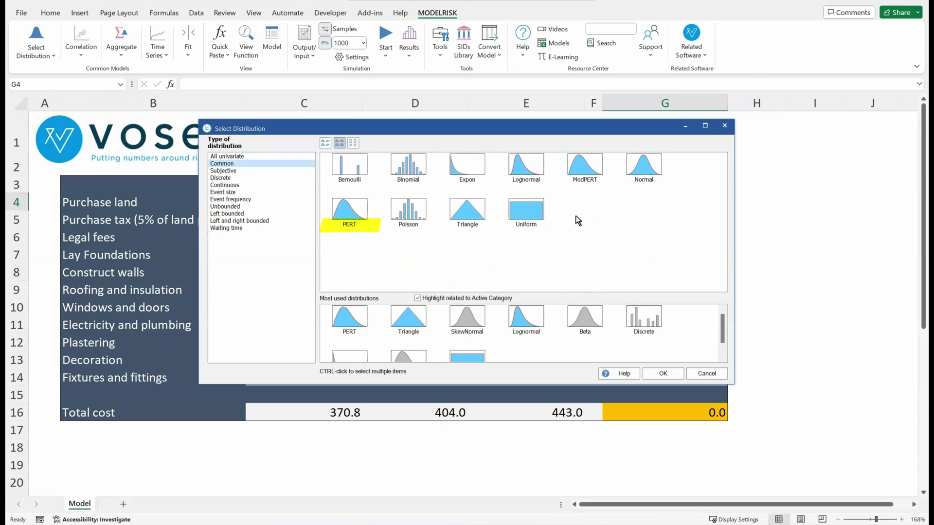
ctrl+click(469, 210)
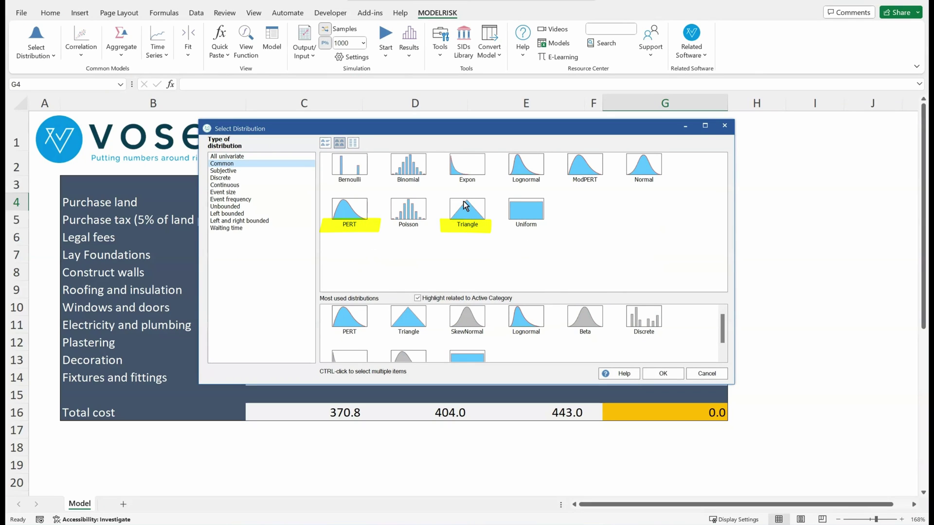
click(437, 246)
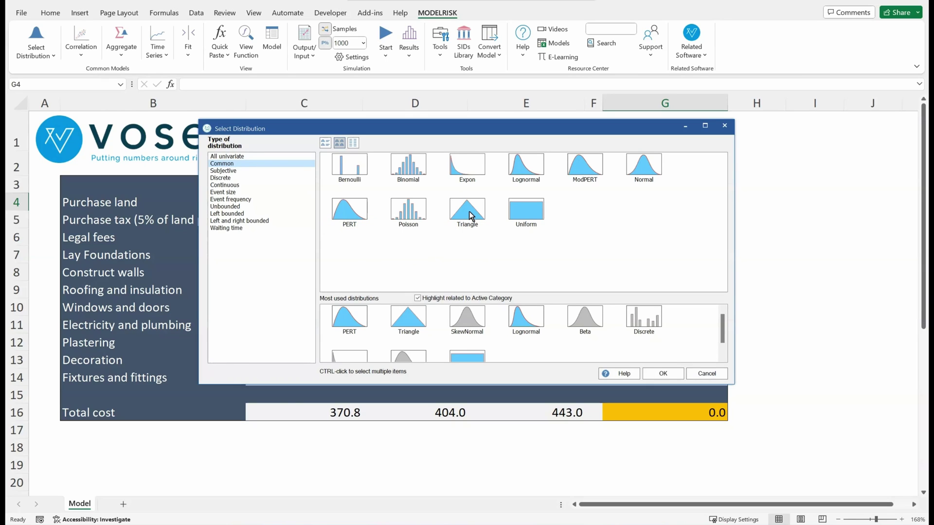
click(469, 211)
click(663, 374)
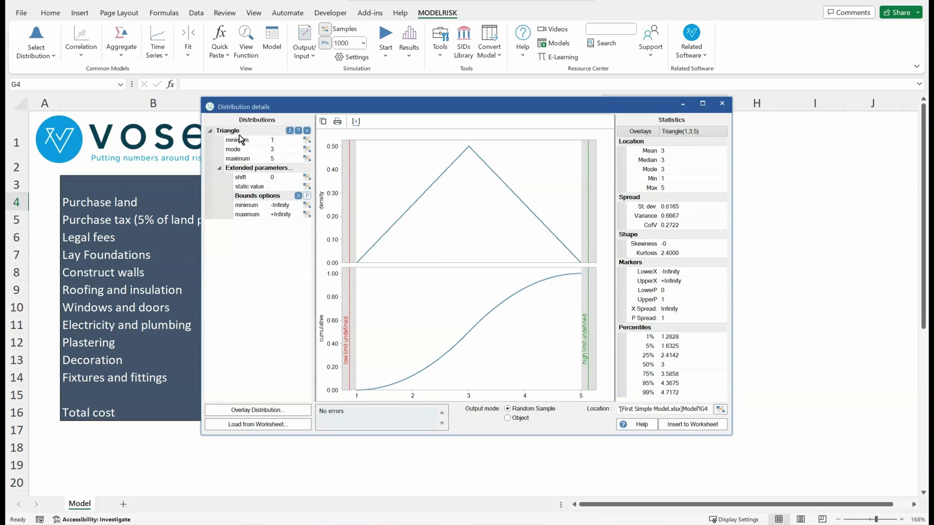
drag(299, 110, 377, 252)
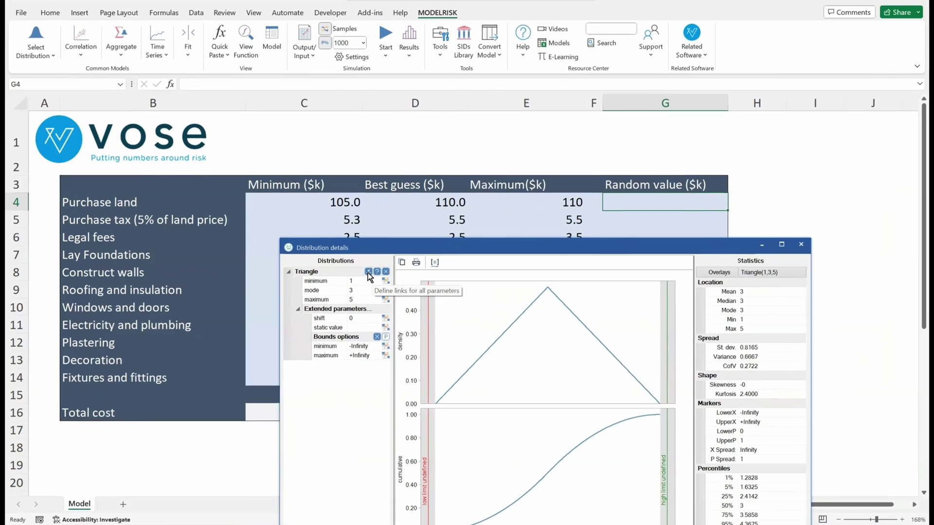
- Link the Triangle's minimum, mode and maximum to cells C4, D4 and E4
click(368, 272)
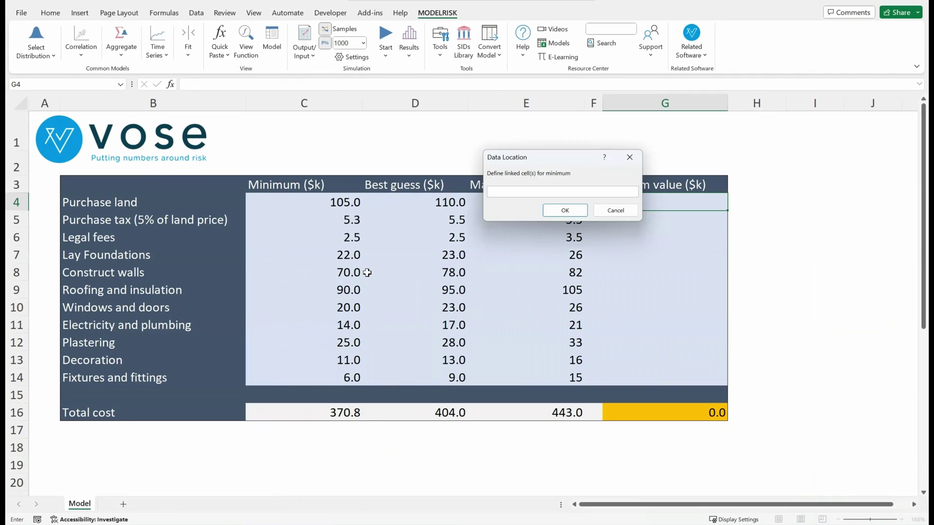
click(533, 188)
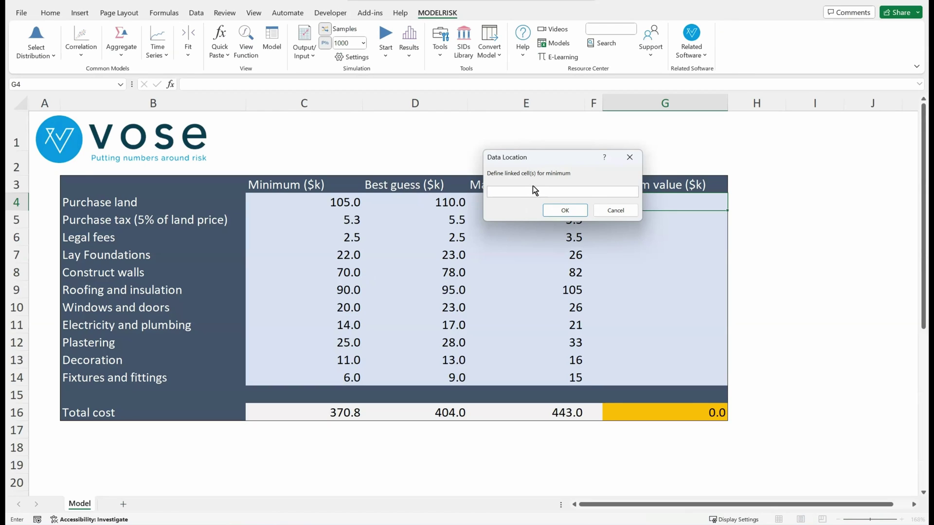
click(331, 208)
click(564, 210)
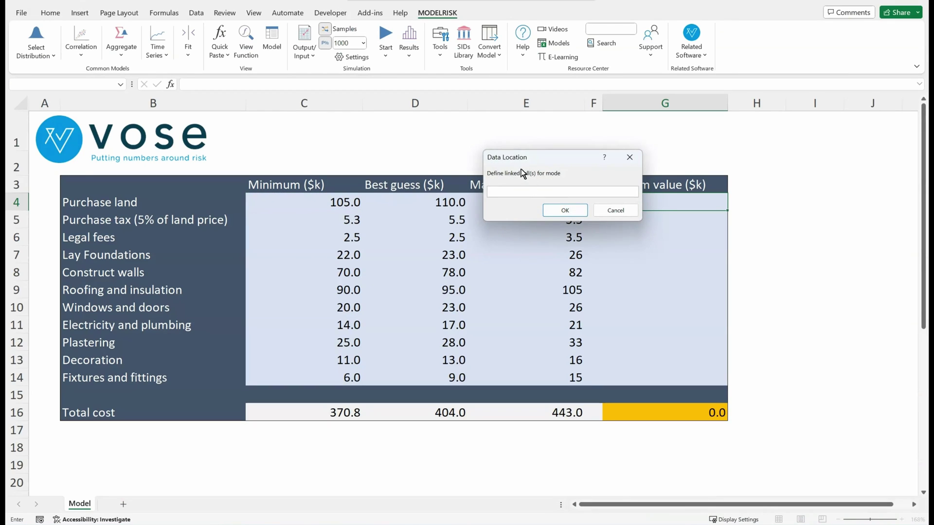
click(439, 205)
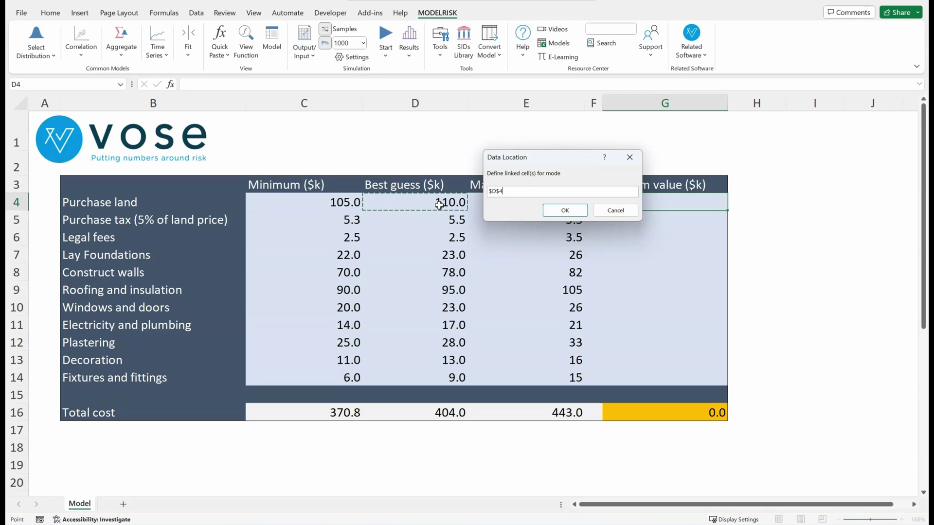
click(552, 214)
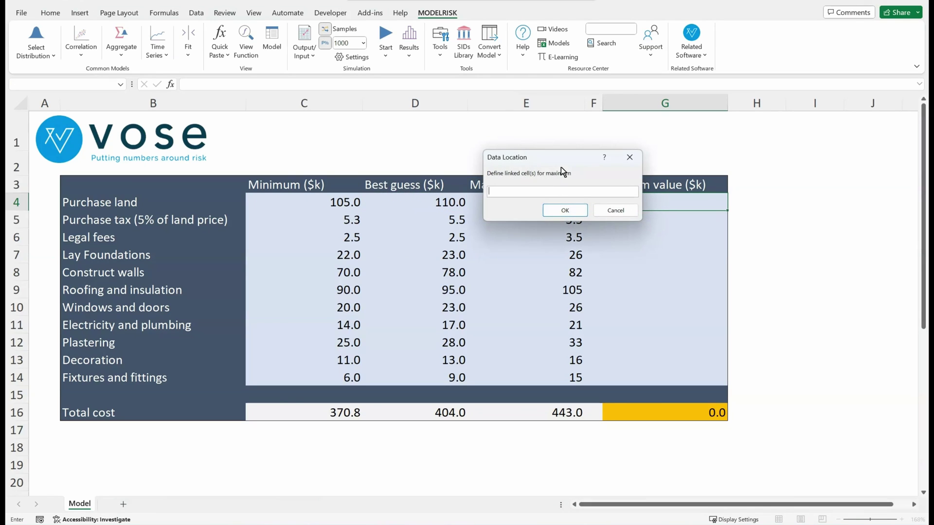
drag(561, 166, 415, 192)
click(538, 204)
click(419, 236)
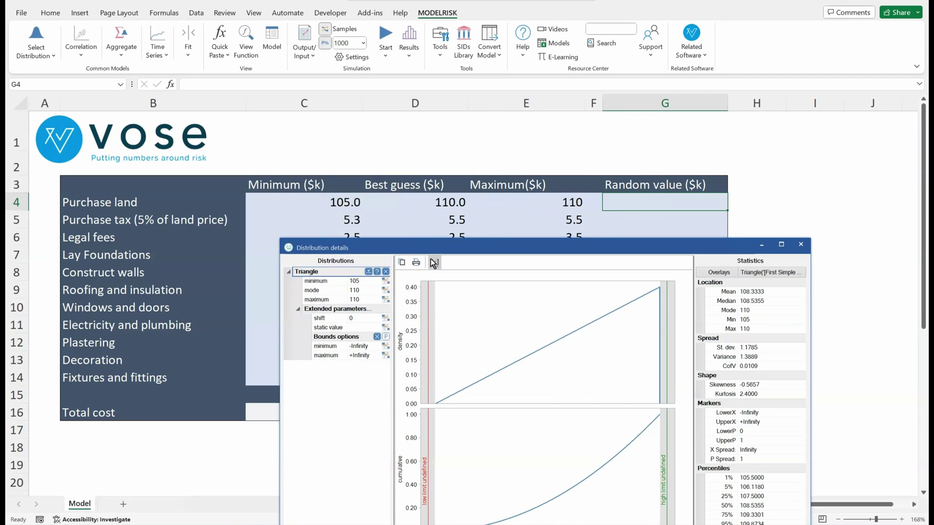
drag(437, 247, 385, 61)
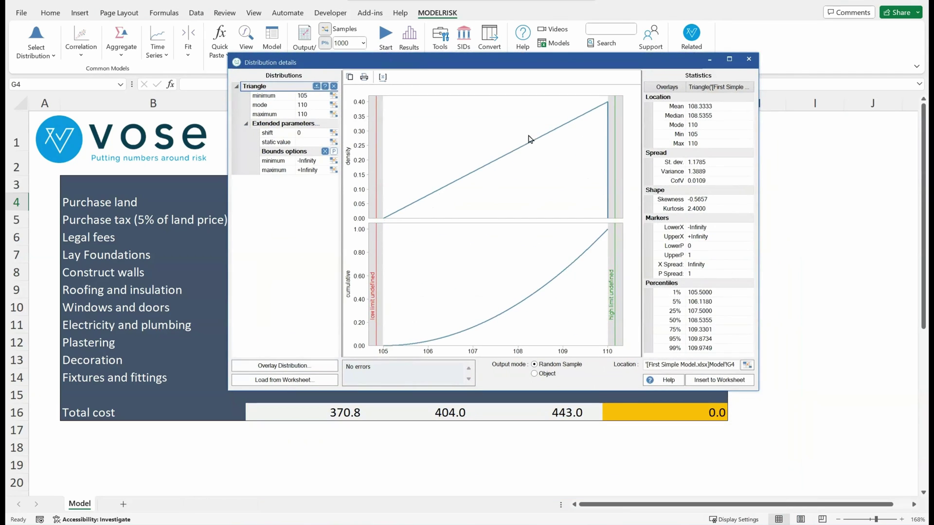
drag(631, 71, 604, 232)
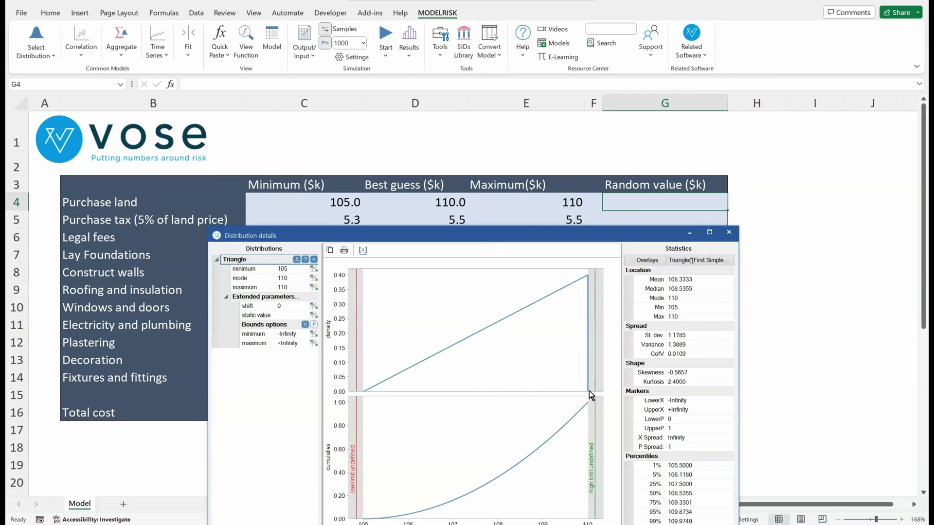
drag(610, 235, 556, 143)
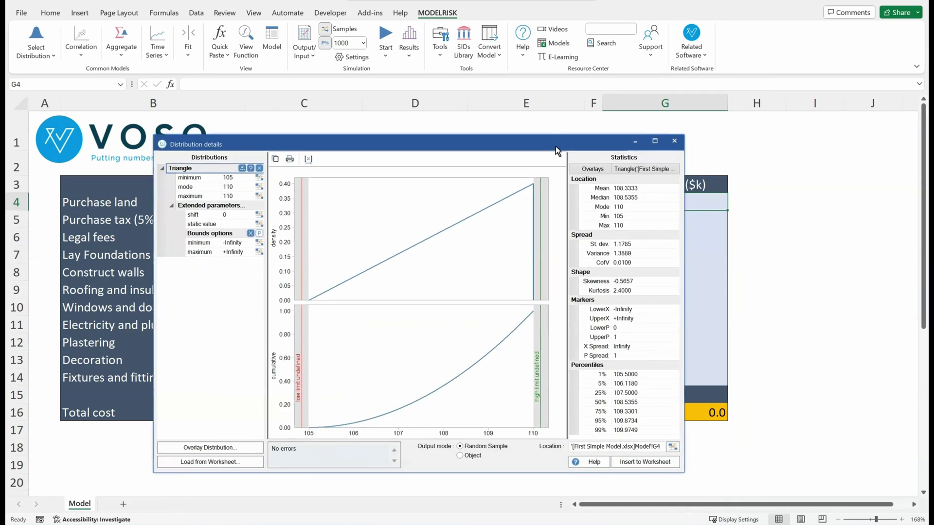
- Insert =VoseTriangle(C4,D4,E4) into G4 and review its cell references
click(647, 460)
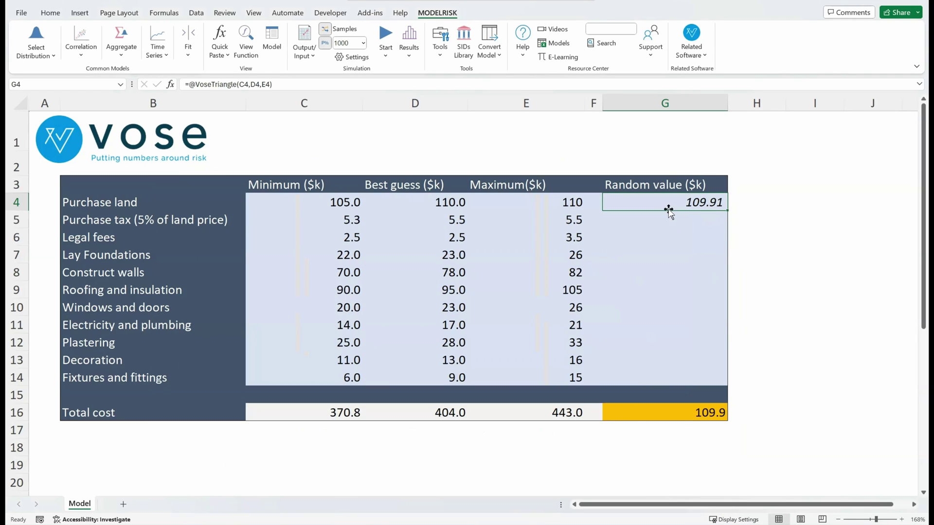
key(F2)
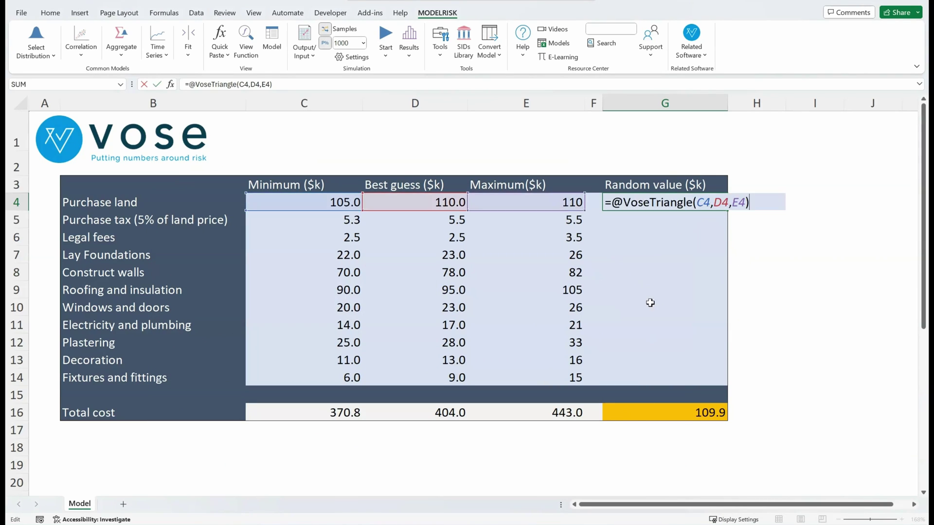
drag(605, 204, 698, 204)
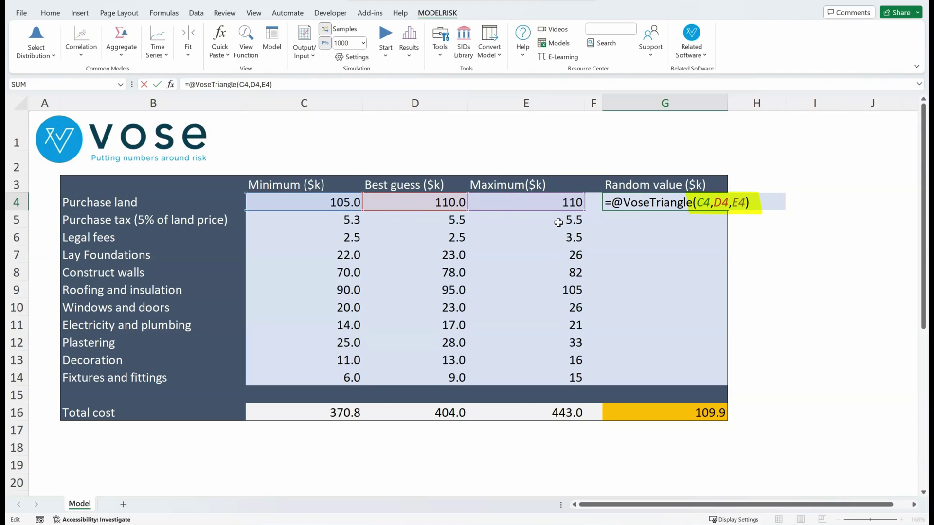
key(ctrl+Return)
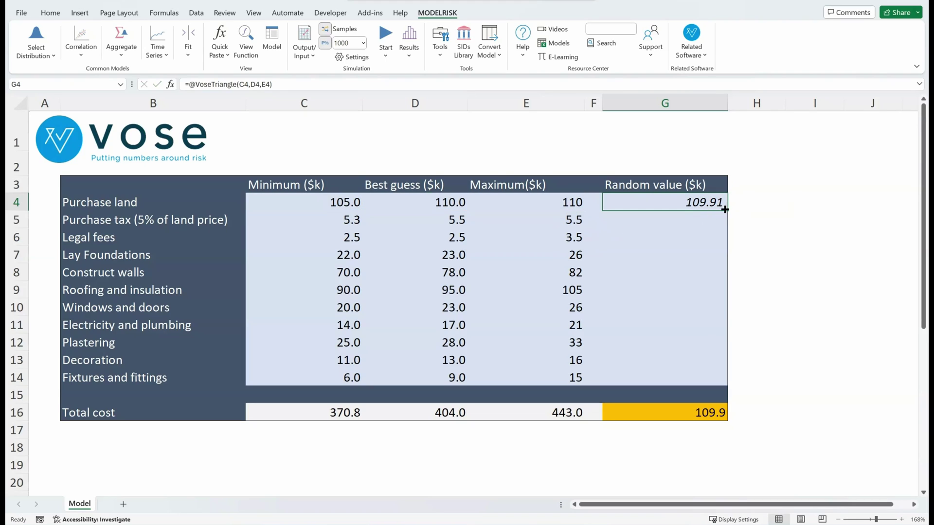
- Fill the formula down to G5, confirming it now reads =VoseTriangle(C5,D5,E5)
drag(728, 204, 721, 229)
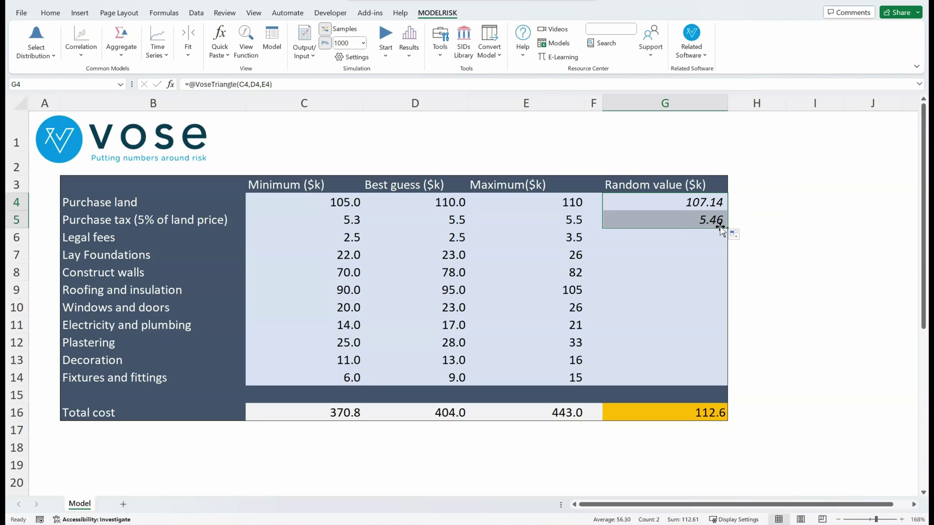
click(675, 224)
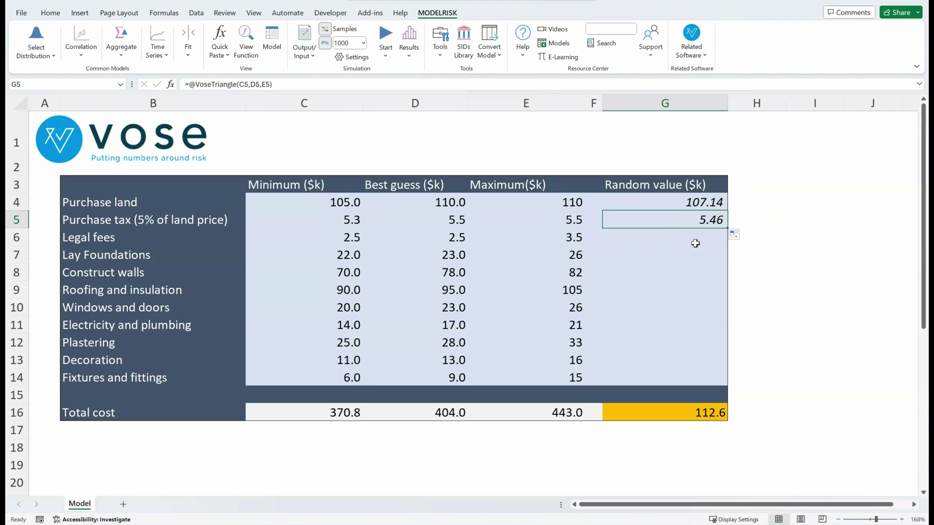
key(F2)
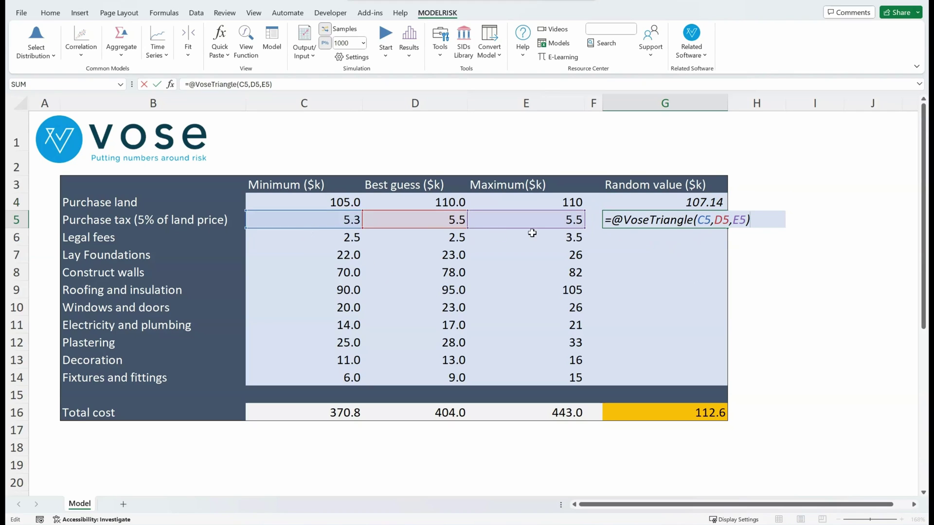
key(ctrl+Return)
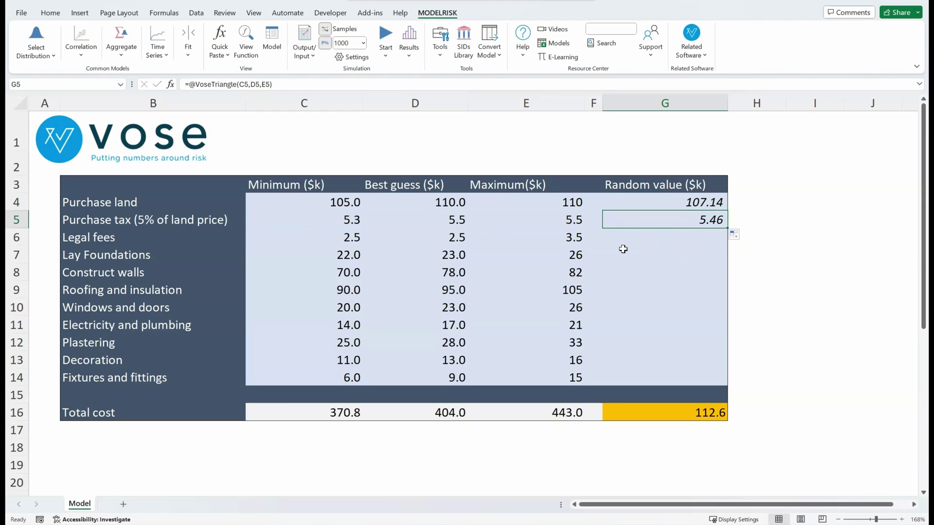
- Insert a VoseTriangle function into G6 from the ModelRisk function list
click(695, 235)
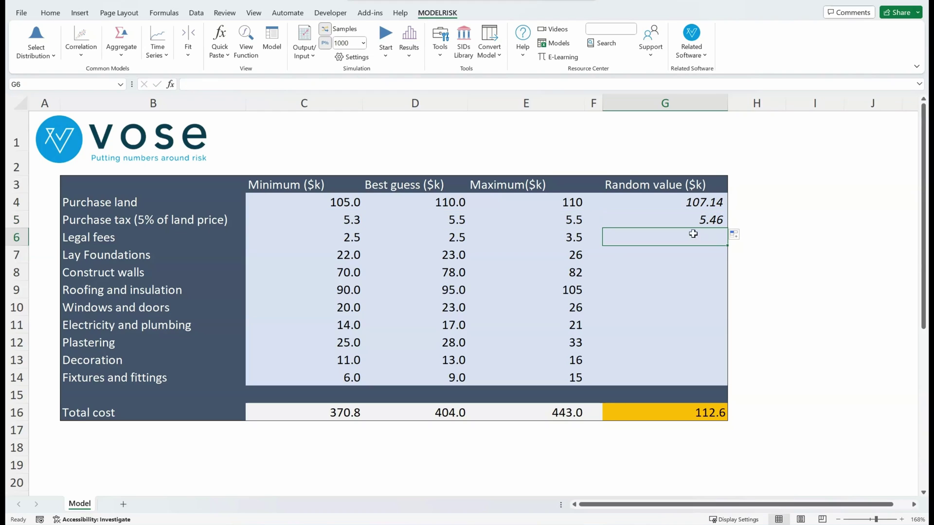
click(220, 56)
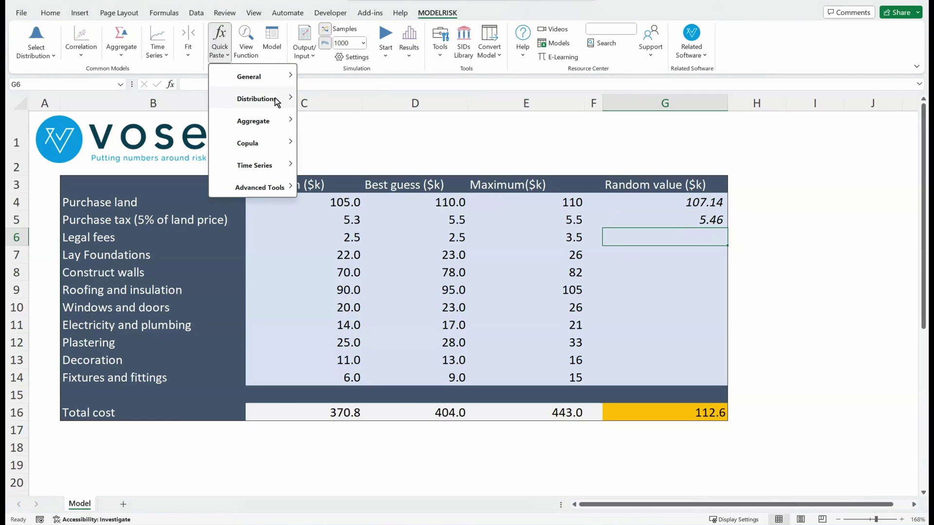
mouse_move(278, 99)
scroll(448, 166, down, 4)
scroll(466, 184, down, 1)
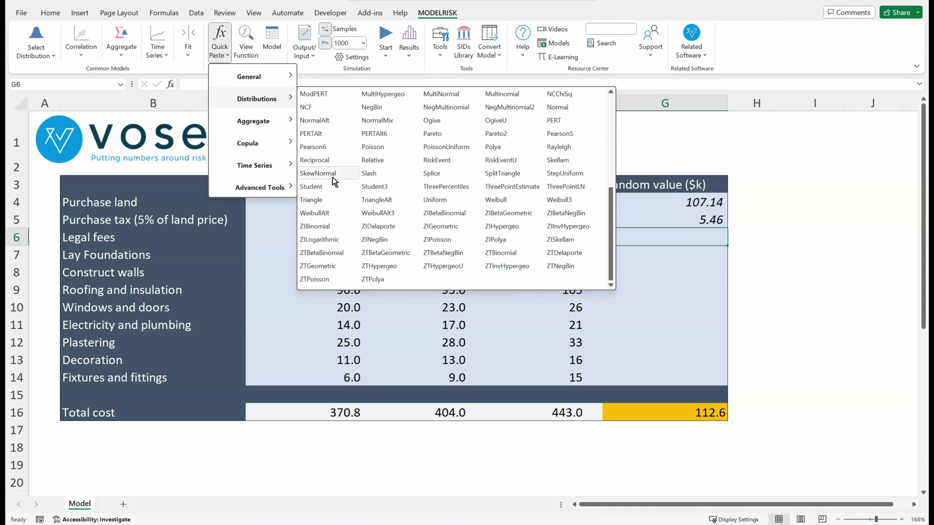
click(319, 201)
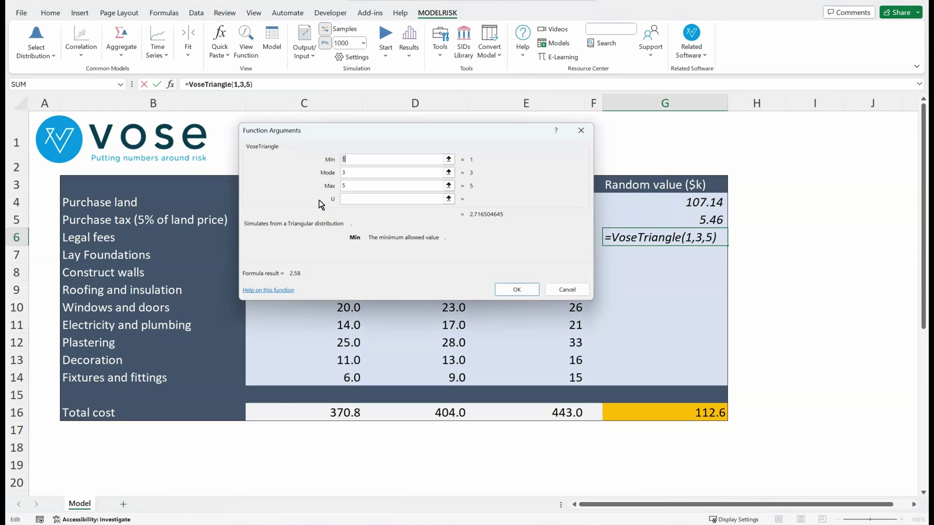
drag(302, 130, 448, 174)
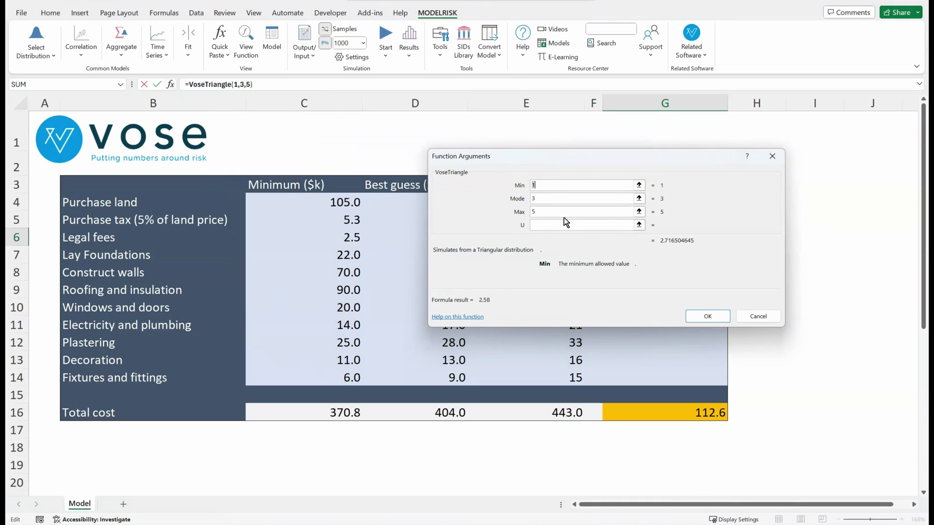
drag(571, 161, 466, 282)
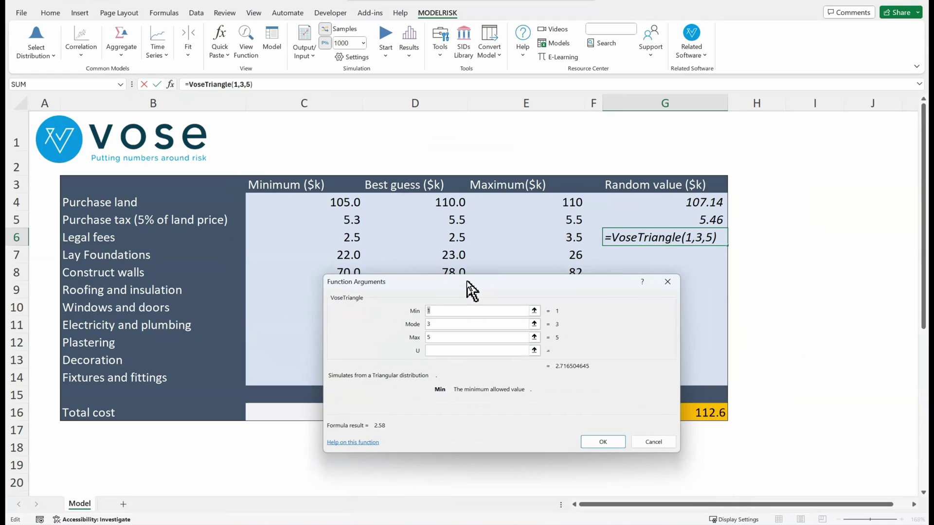
- Set the arguments to Min C6, Mode D6, Max E6 and confirm the formula
click(534, 310)
click(334, 236)
click(674, 295)
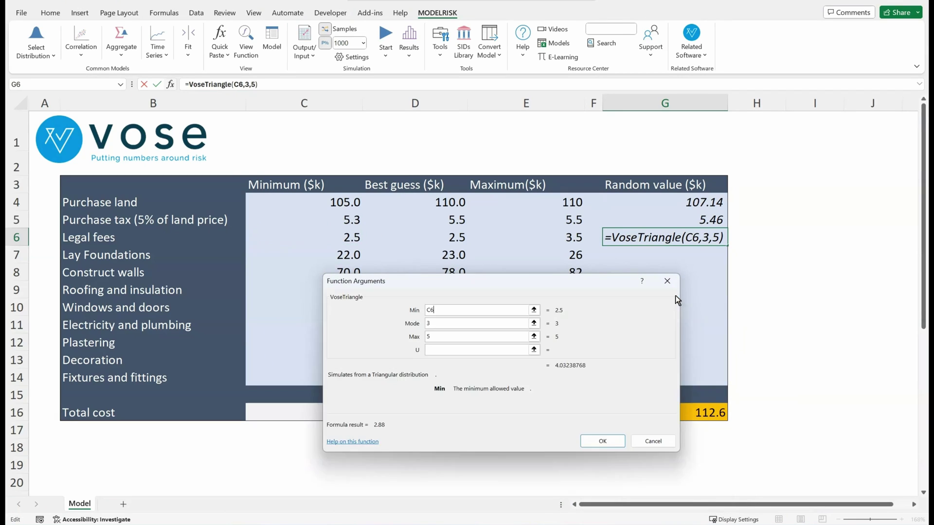
click(534, 323)
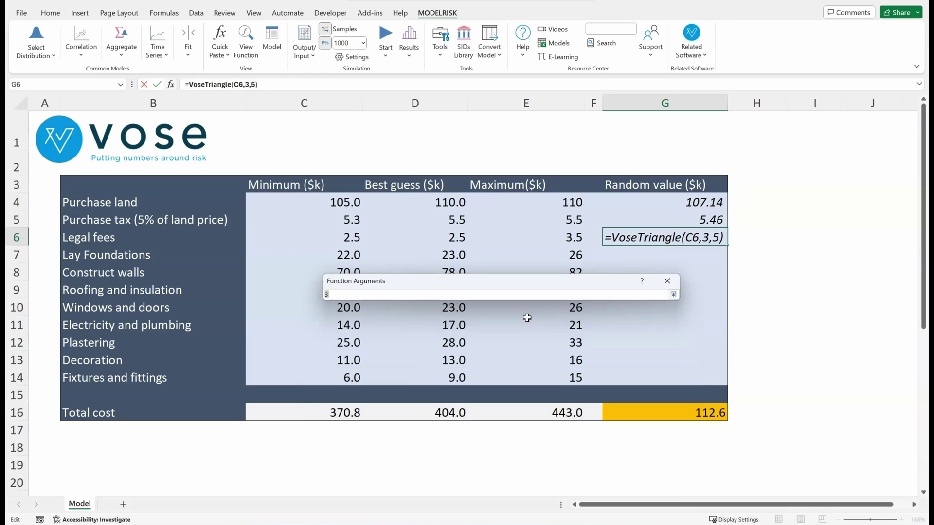
click(446, 239)
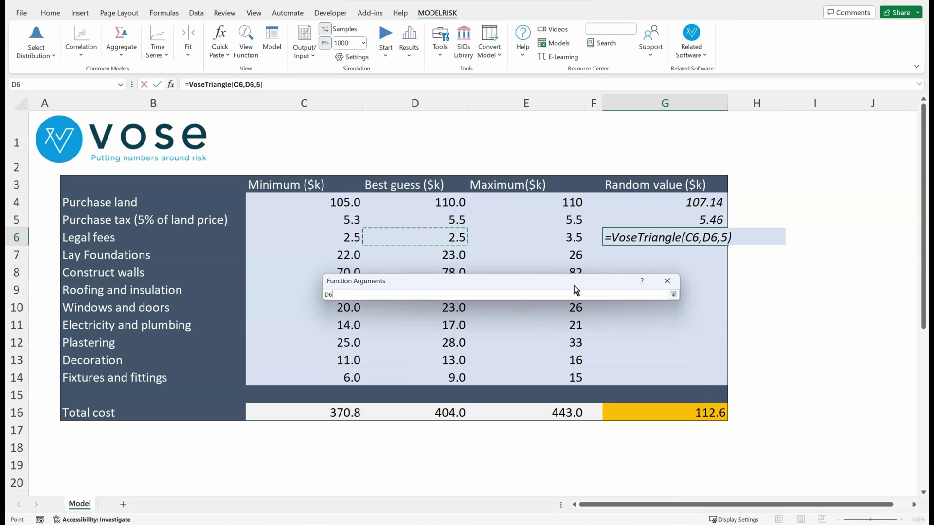
click(674, 294)
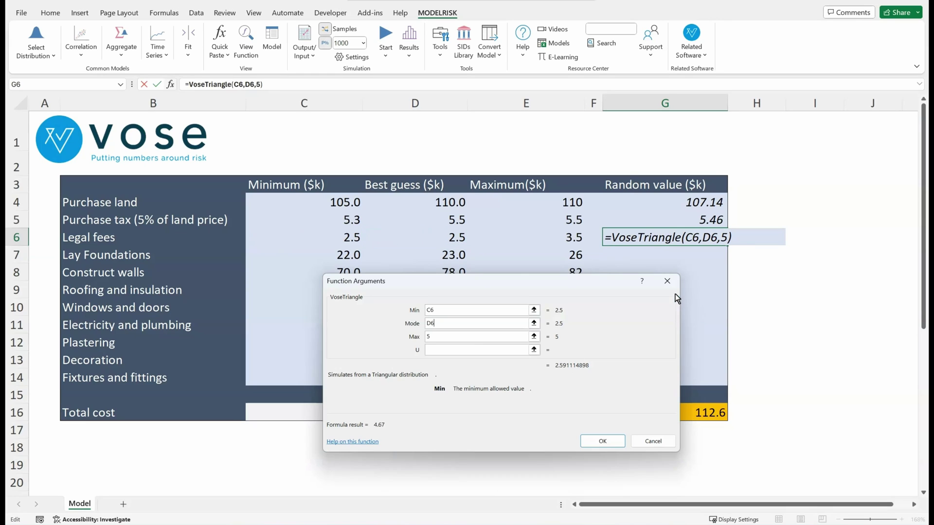
click(534, 336)
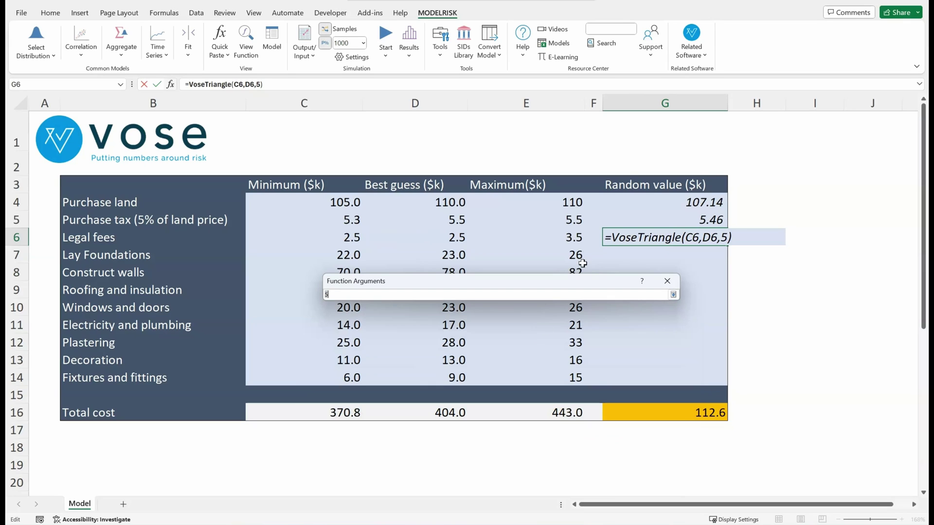
click(574, 237)
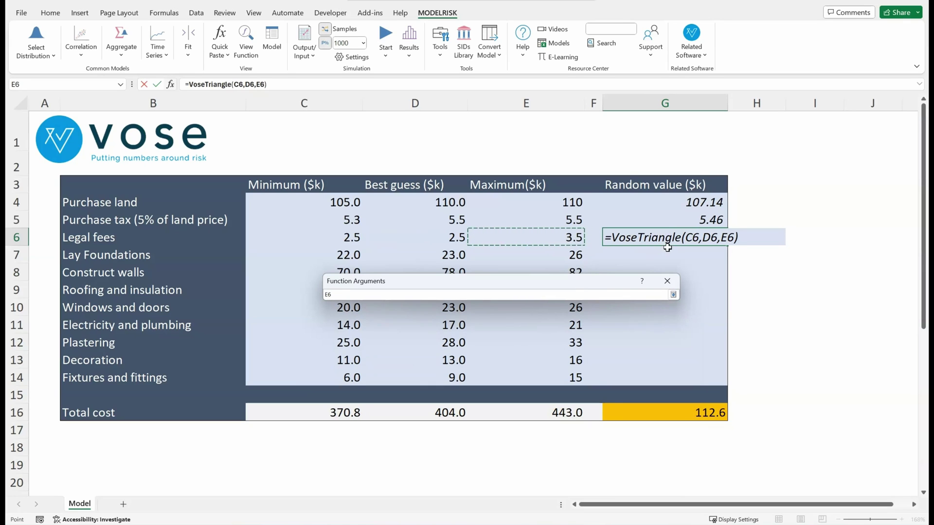
click(673, 295)
click(602, 441)
- In G7, type =vosetriangle( and bring up its Function Arguments form
click(706, 260)
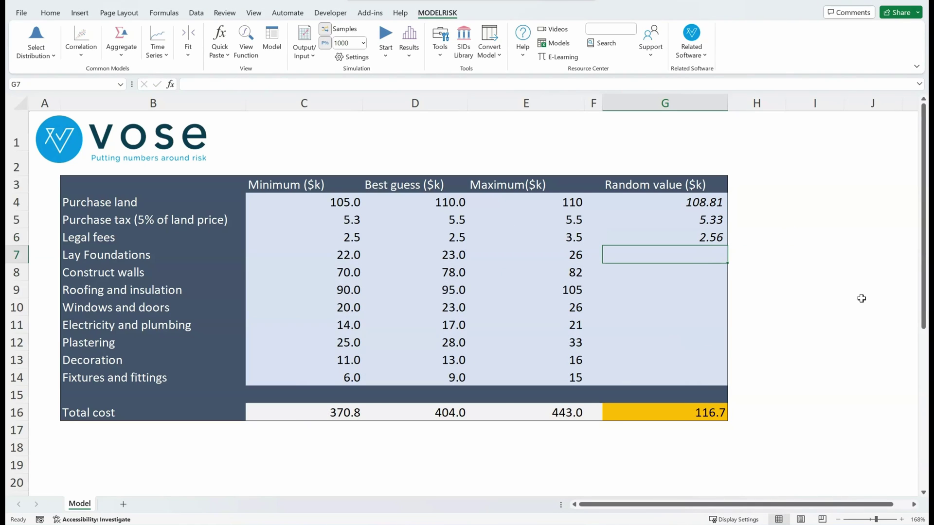
text(=vo)
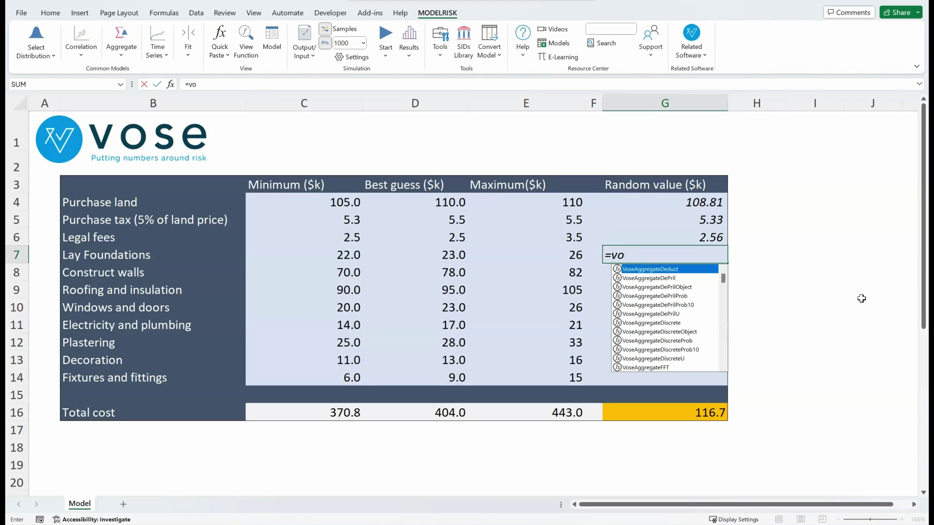
text(setriang)
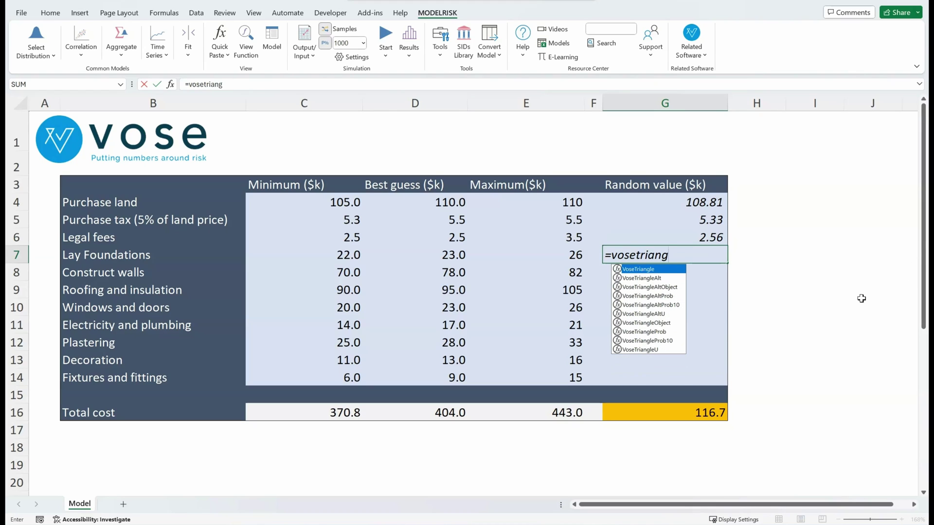
text(le()
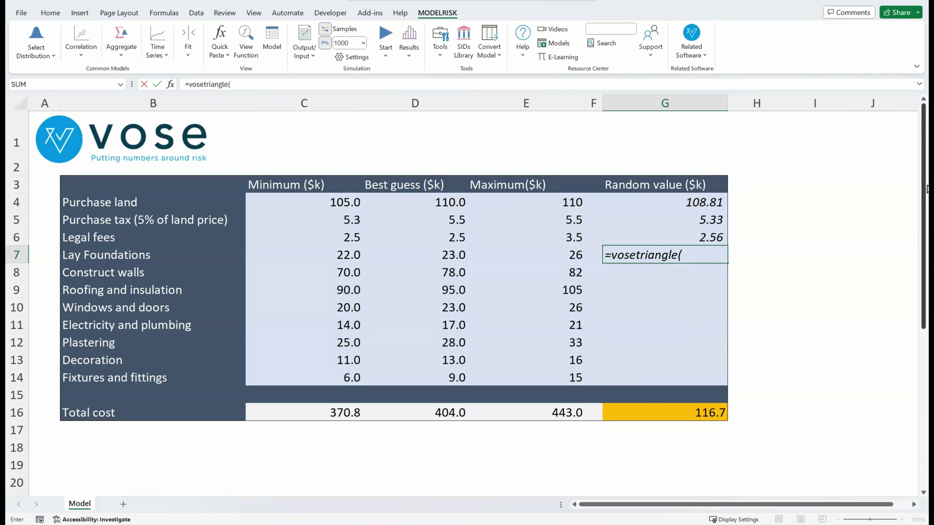
key(ctrl+a)
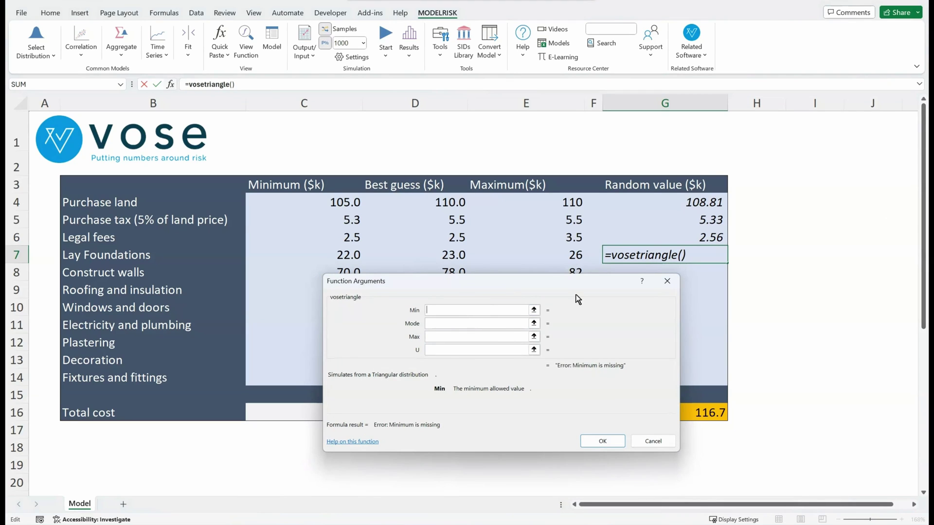
- Set Min to C7, Mode to D7, Max to E7 and confirm the formula
click(534, 310)
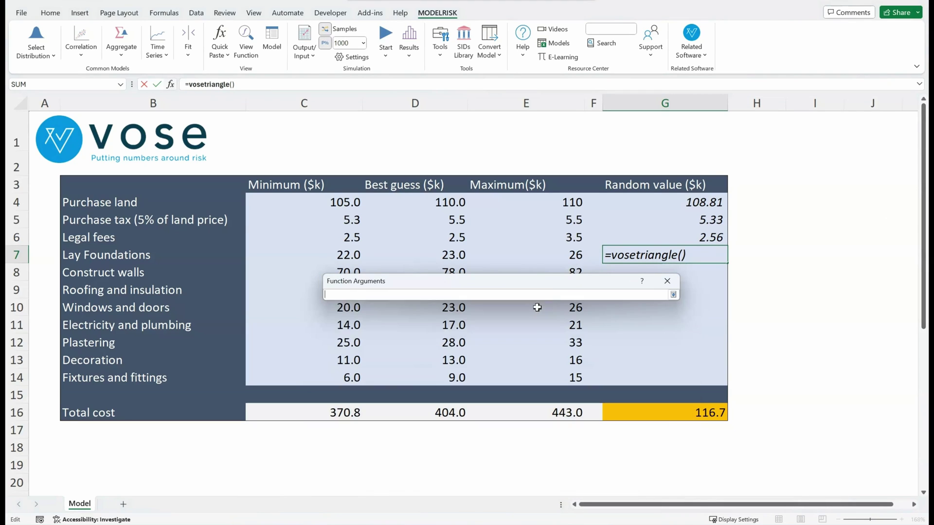
click(351, 256)
click(674, 295)
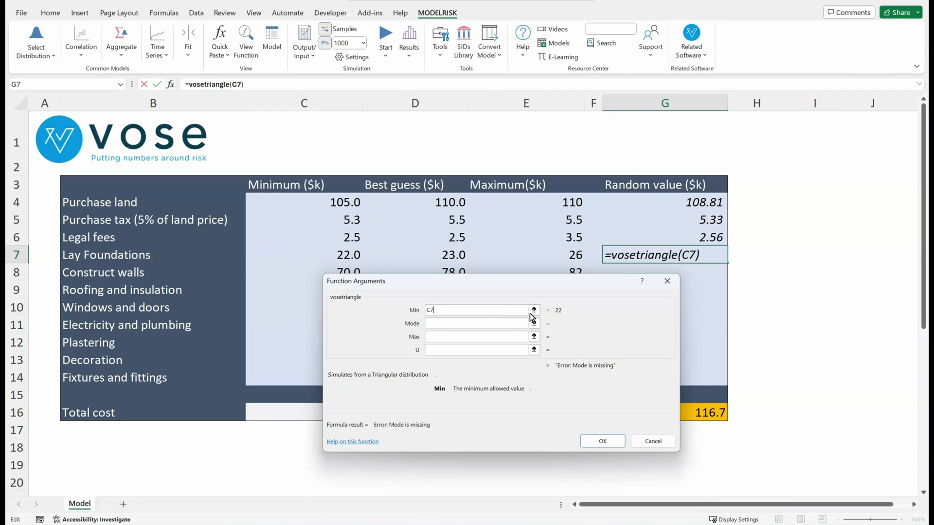
click(534, 324)
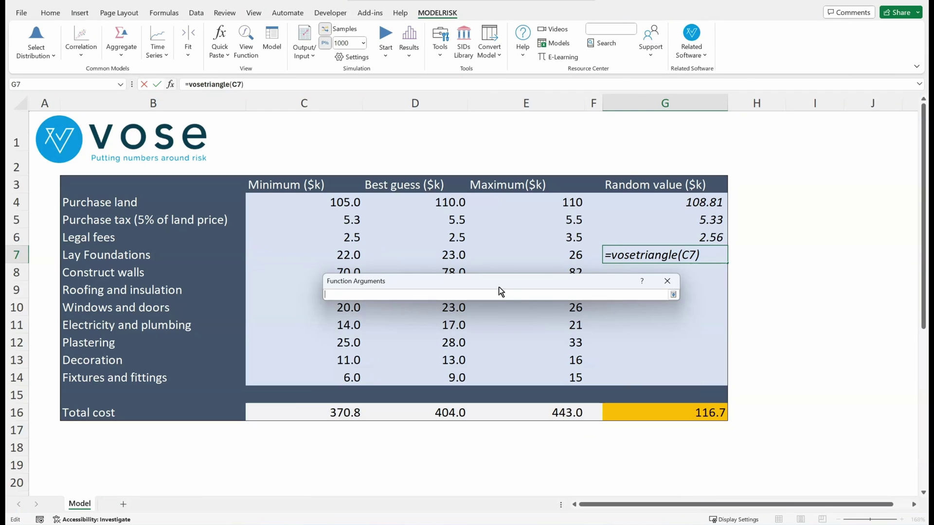
click(441, 258)
click(673, 295)
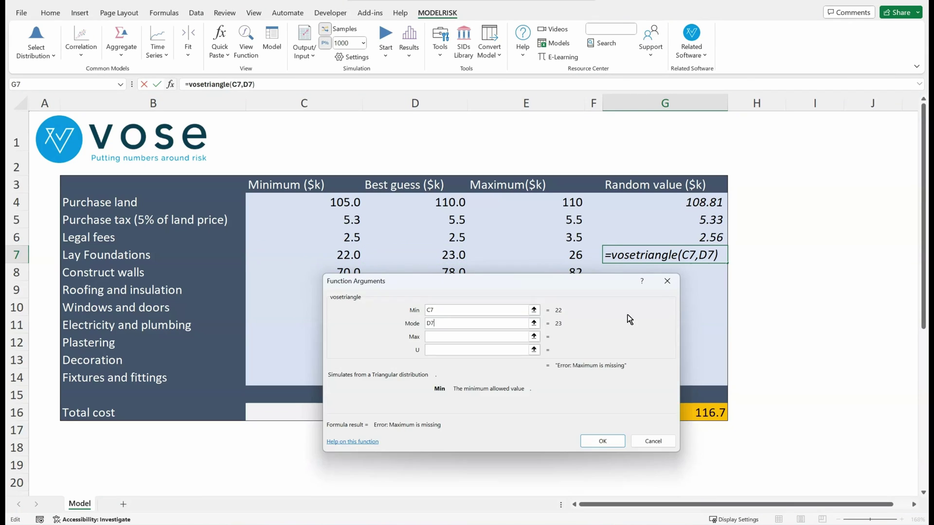
click(534, 337)
click(570, 255)
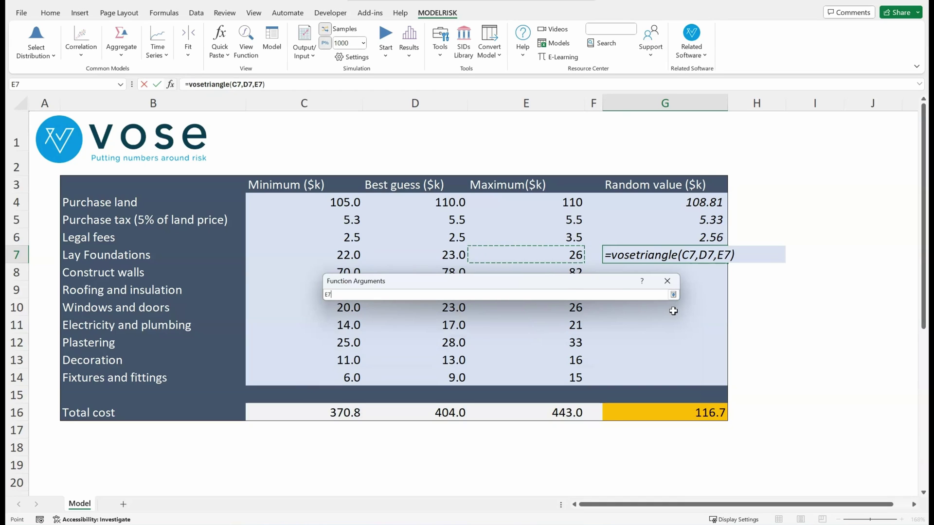
click(674, 295)
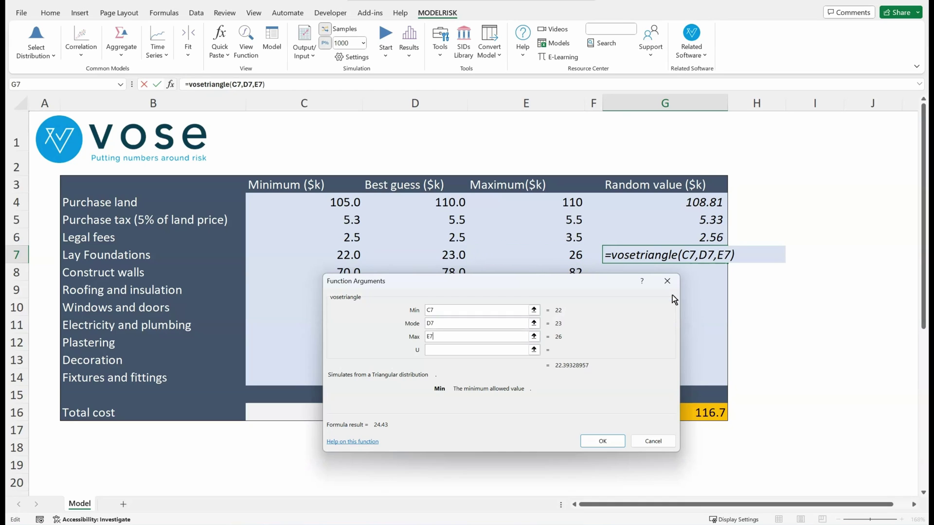
click(615, 444)
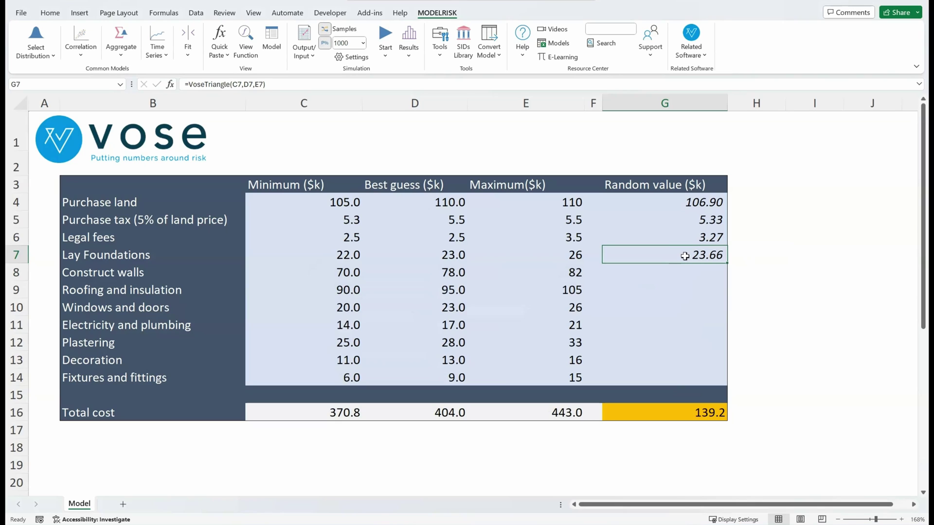
- Copy the G7 triangle formula into G8 and fill it down through G14
key(ctrl+c)
key(Down)
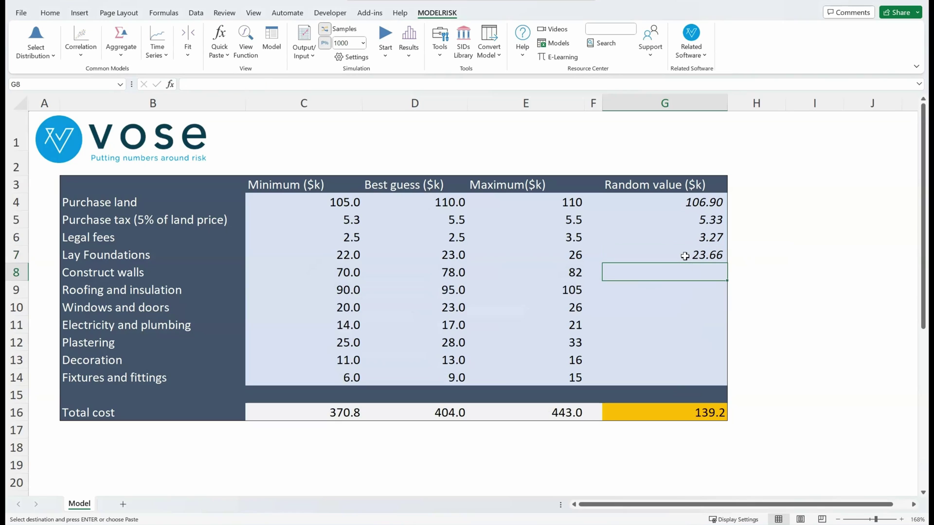
key(ctrl+v)
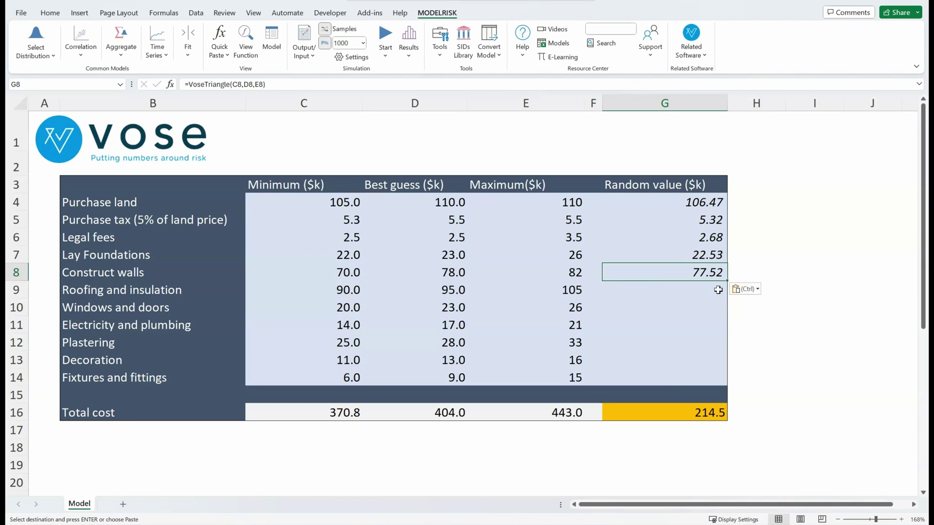
drag(728, 280, 729, 384)
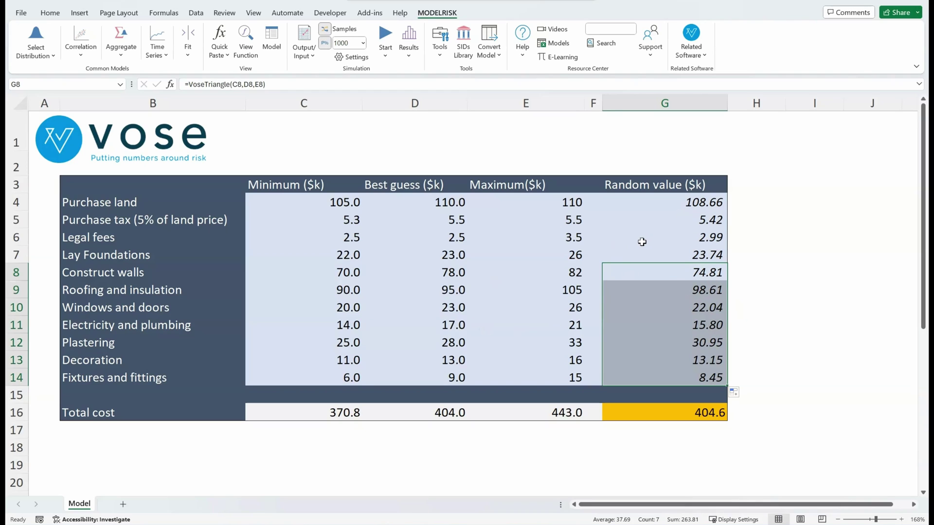
click(347, 221)
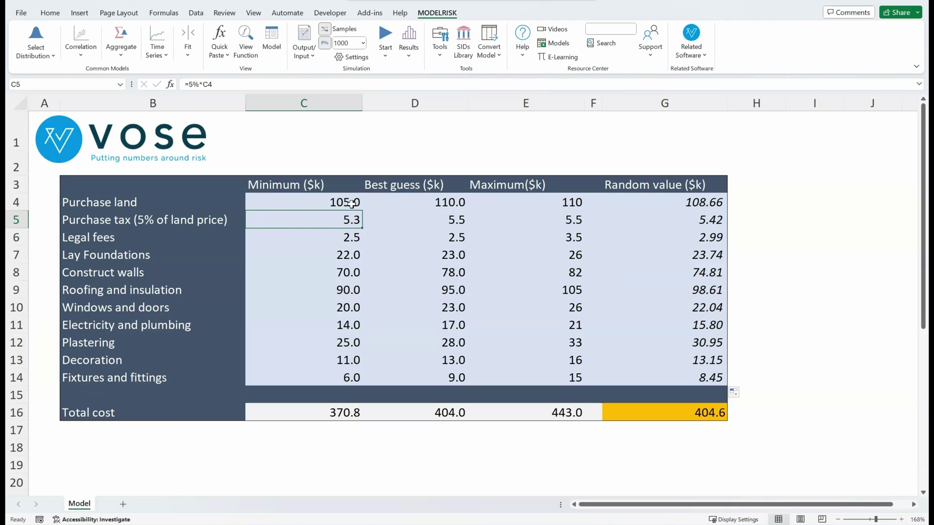
- Review the purchase tax formulas in C5, D5, E5 and G5's VoseTriangle references
click(423, 216)
click(570, 219)
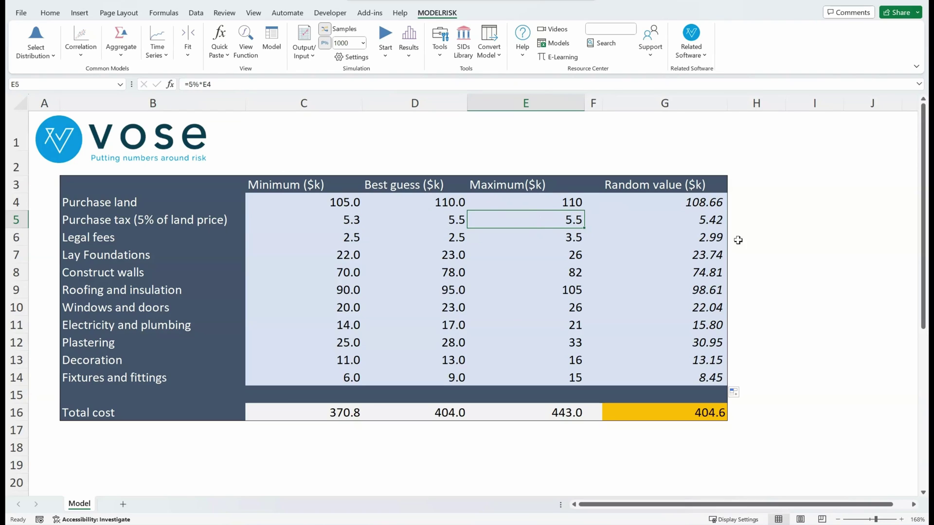
click(696, 220)
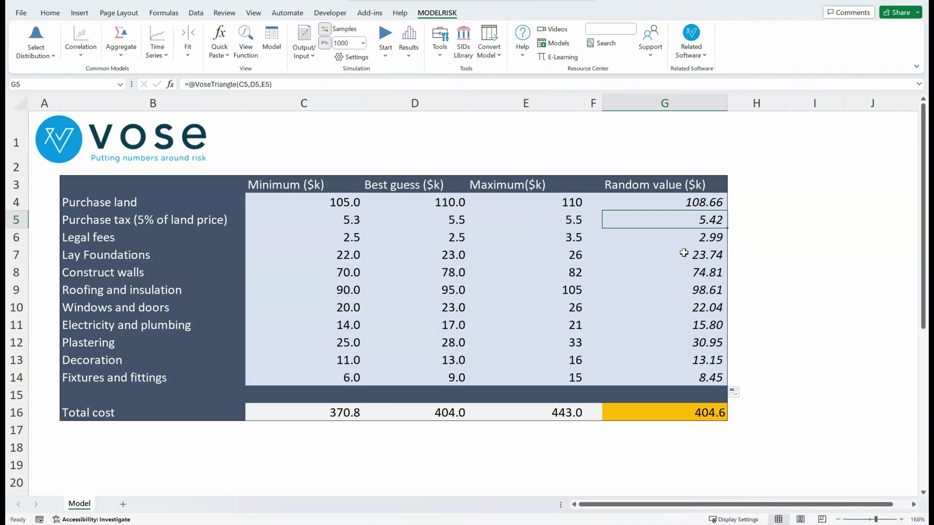
key(F2)
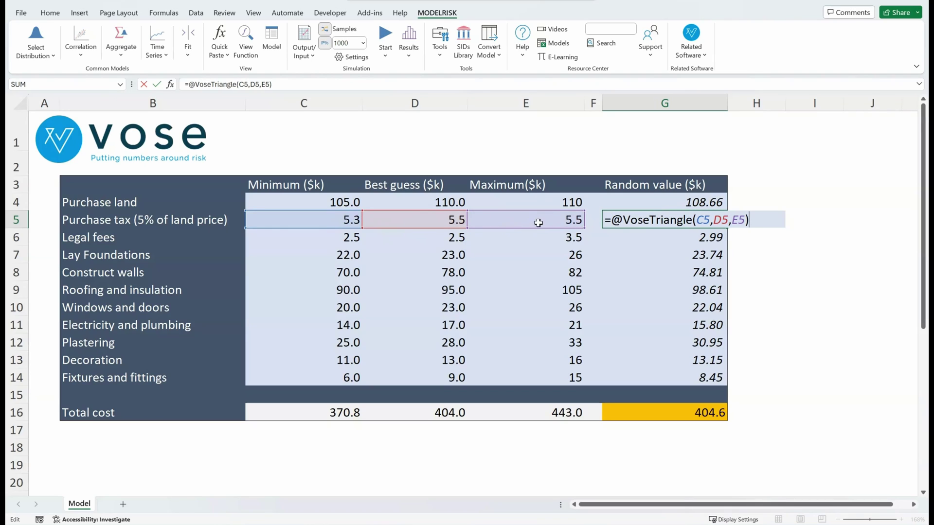
key(ctrl+Return)
- Enter =G5/G4 in H5 to check the tax ratio (0.04919), then delete it
click(777, 226)
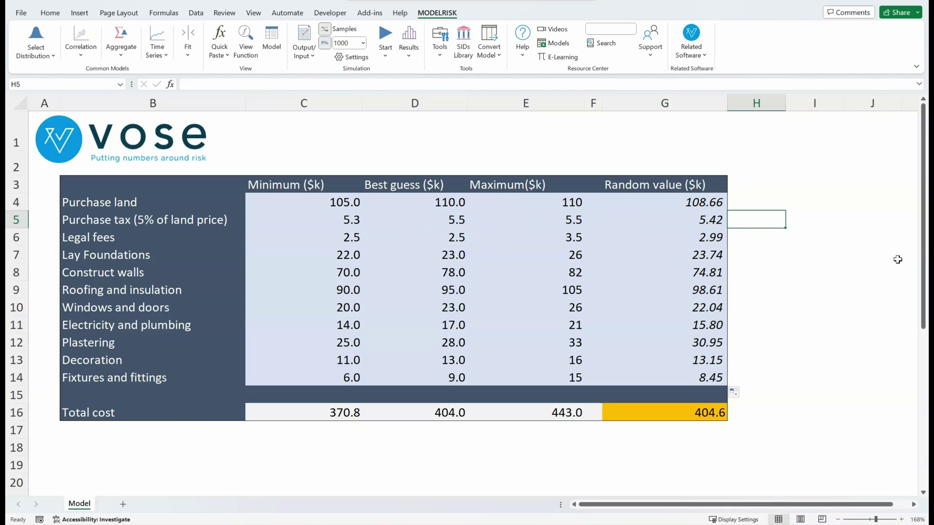
text(=)
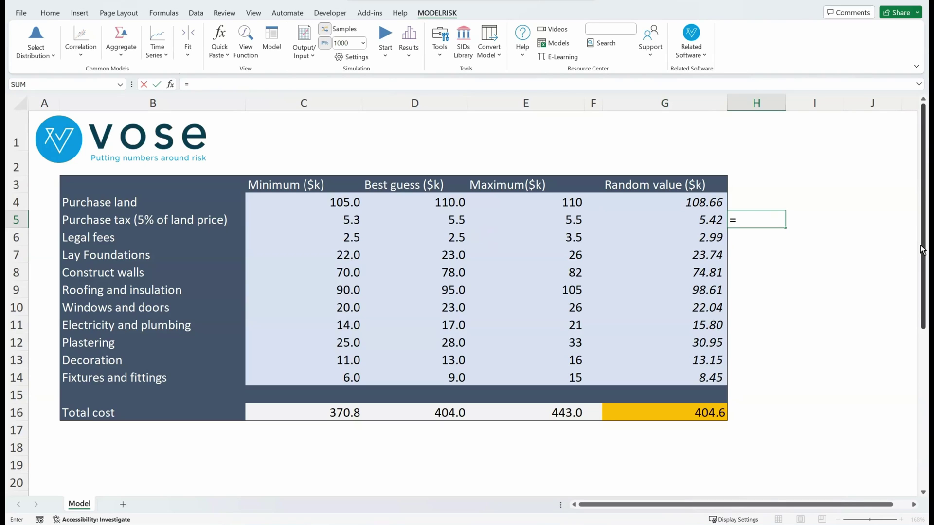
key(Left)
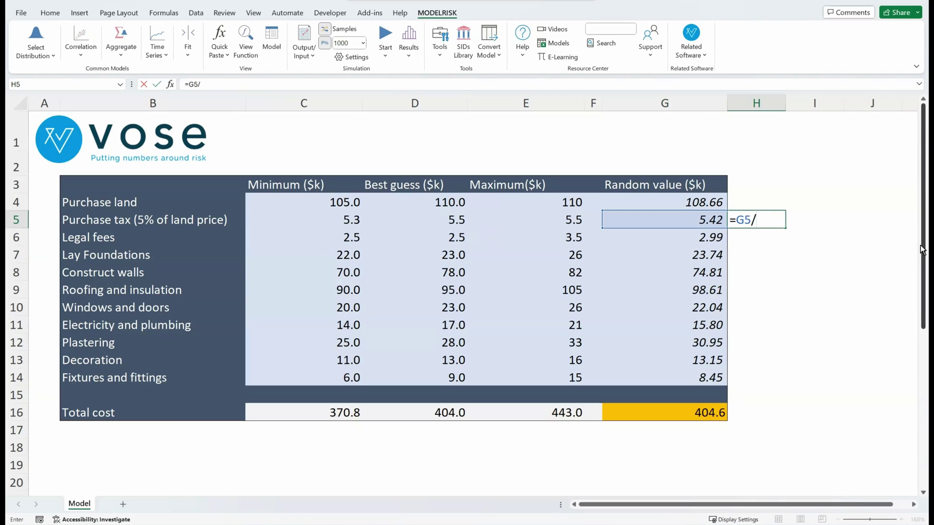
text(/)
key(Left)
key(Up)
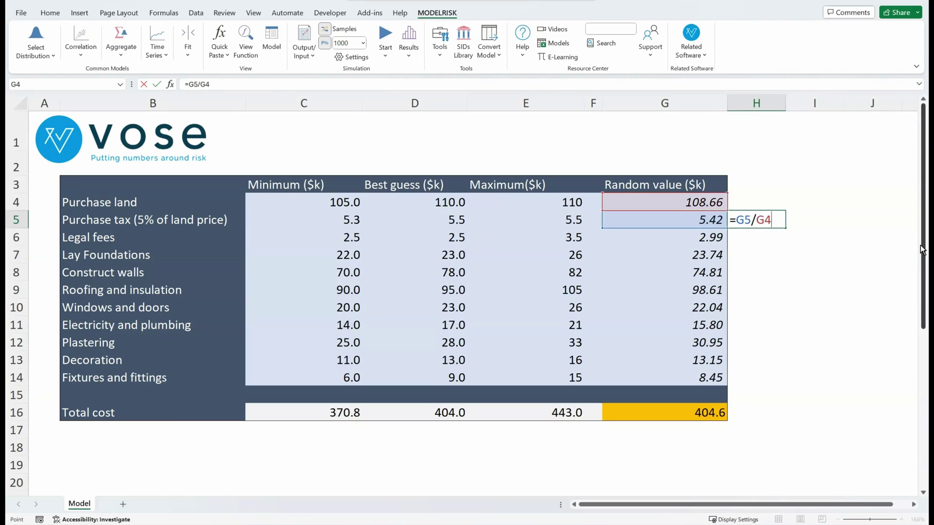
key(Return)
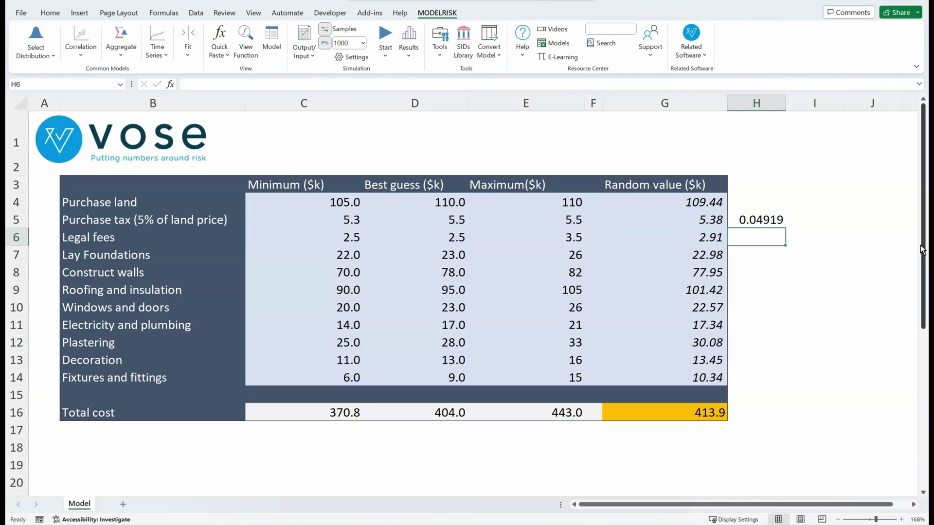
key(Up)
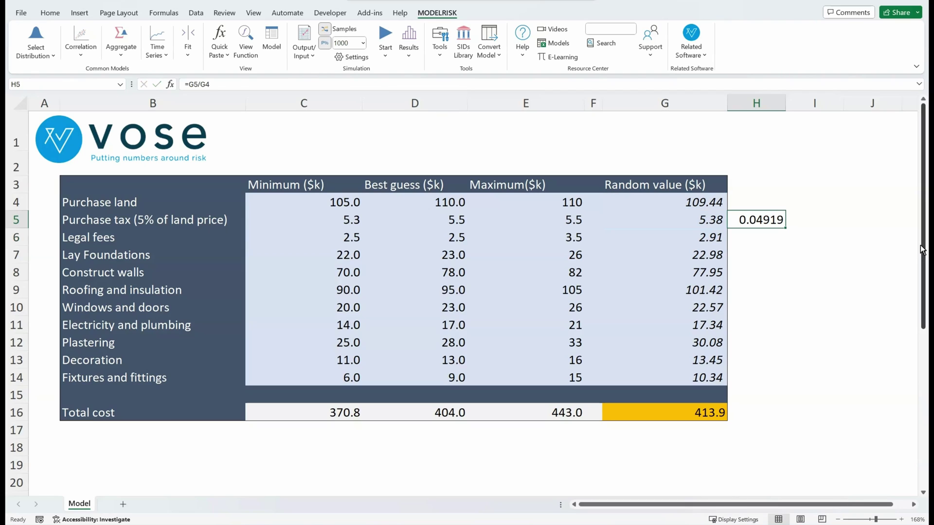
key(Delete)
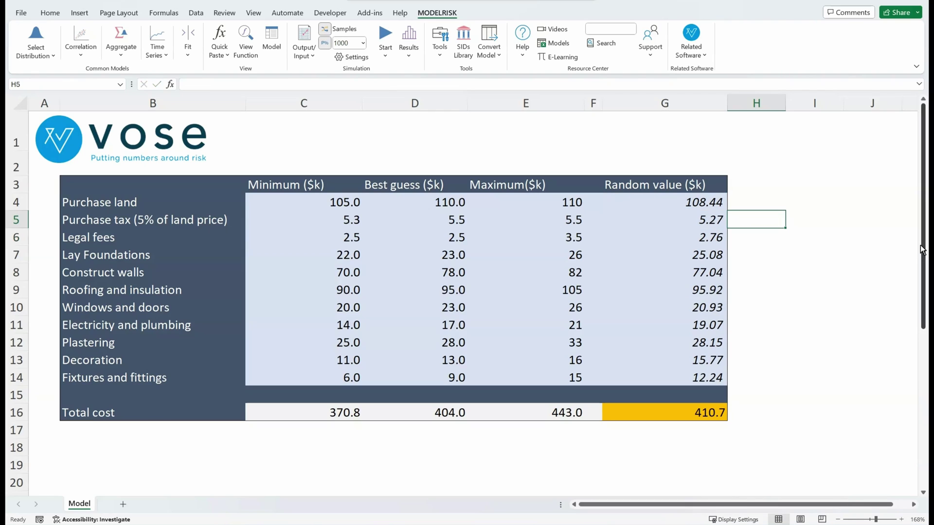
key(Left)
- Replace the purchase tax in G5 with =G4*5% and recalculate the model
key(F2)
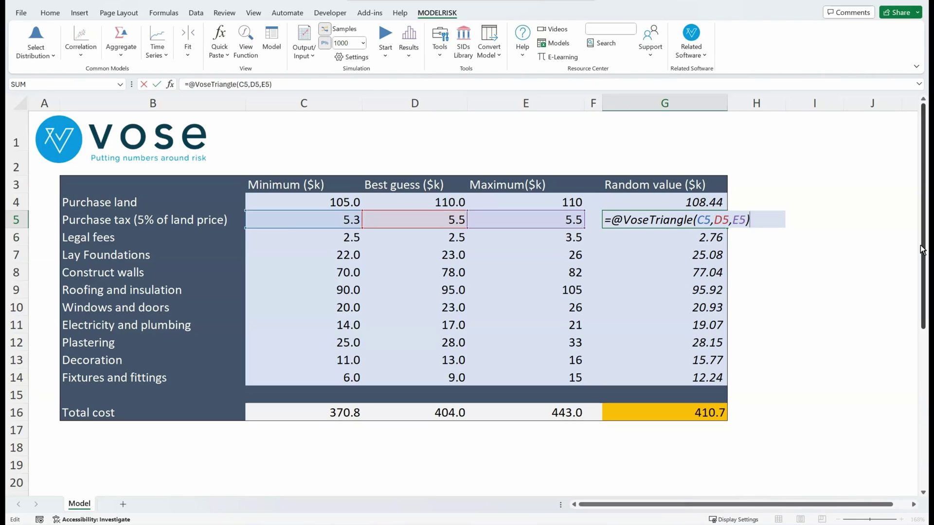
key(Escape)
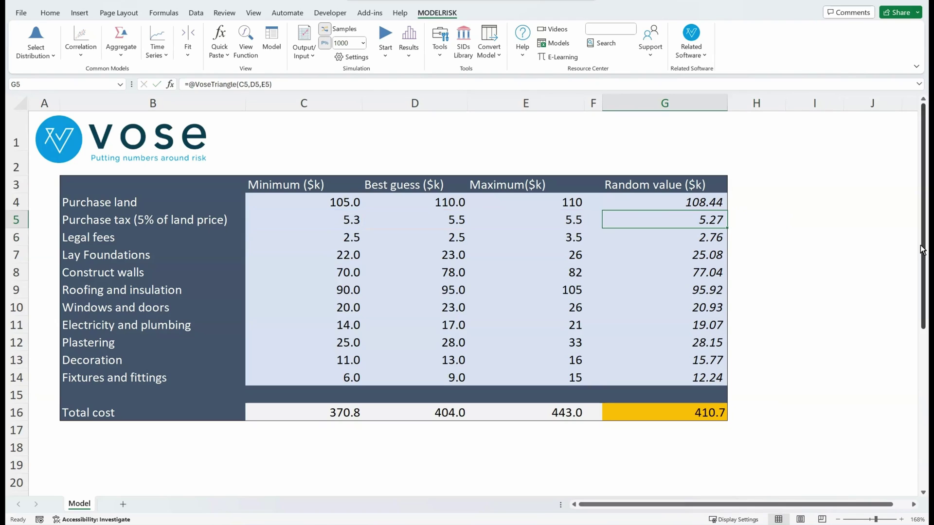
text(=)
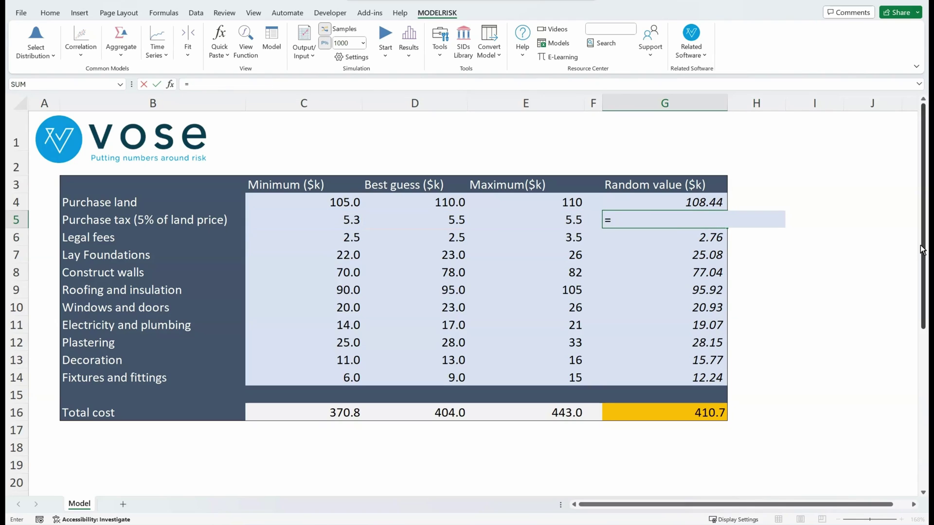
key(Up)
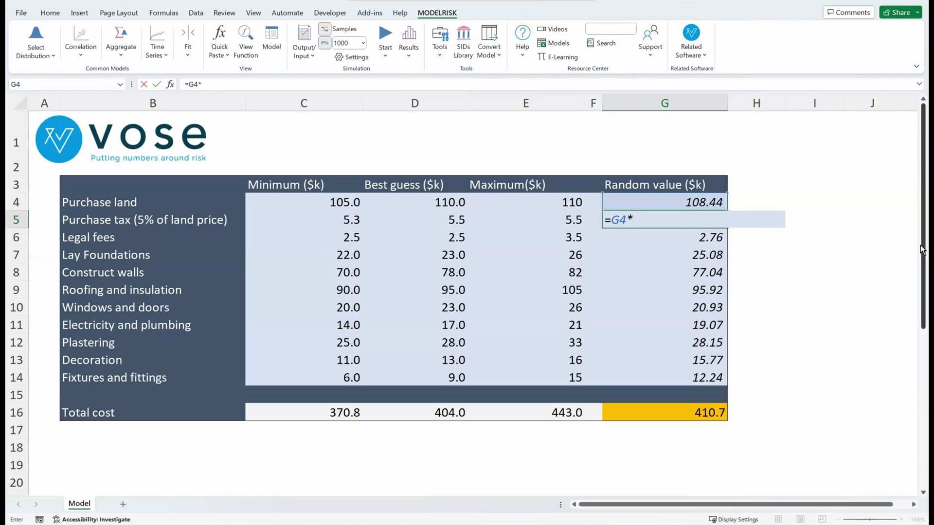
text(*5%)
key(Return)
key(F9)
key(F9)
key(F9)
key(F9)
key(F9)
key(F9)
key(F9)
key(F9)
key(F9)
key(F9)
key(F9)
key(F9)
key(F9)
key(F9)
key(F9)
key(F9)
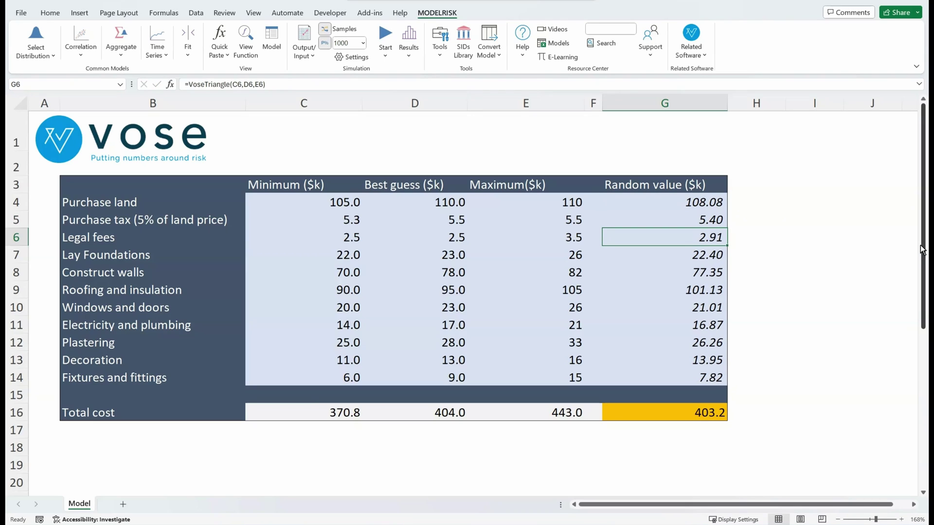
click(678, 202)
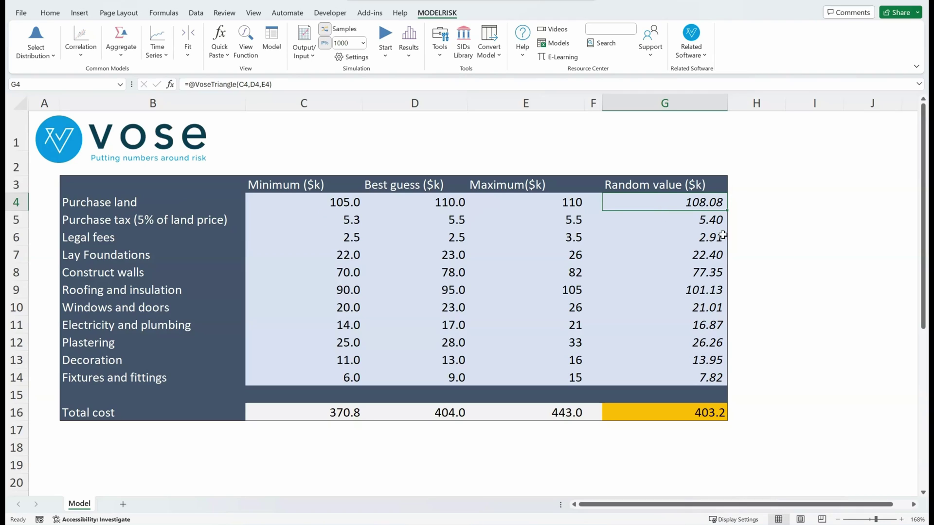
click(689, 224)
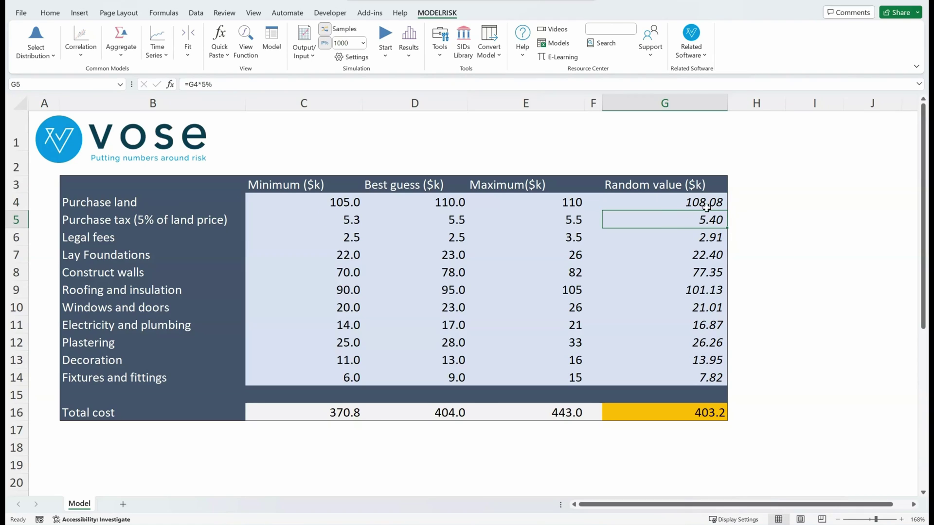
click(710, 245)
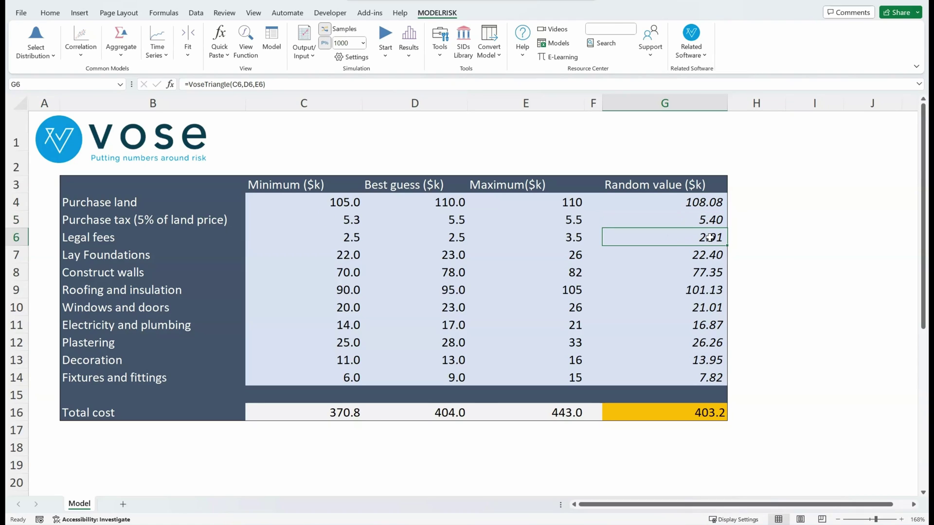
click(686, 255)
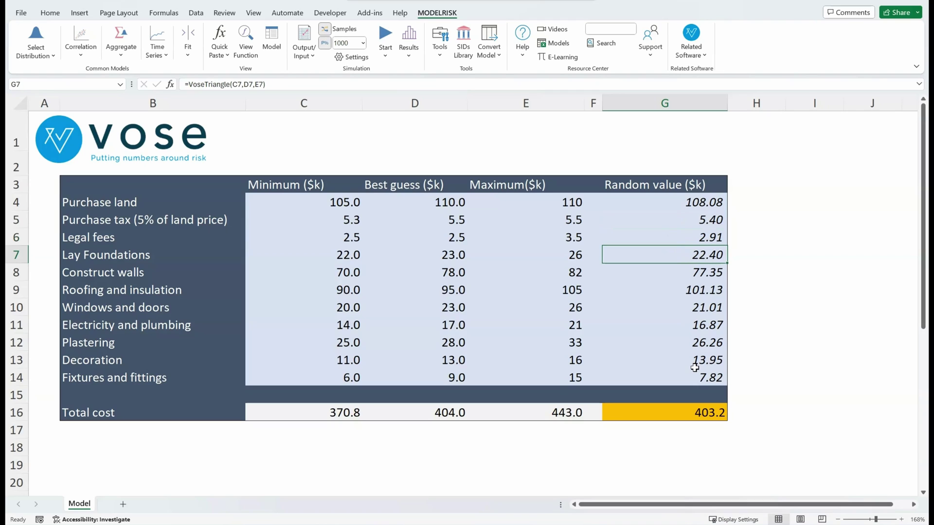
click(701, 416)
key(F2)
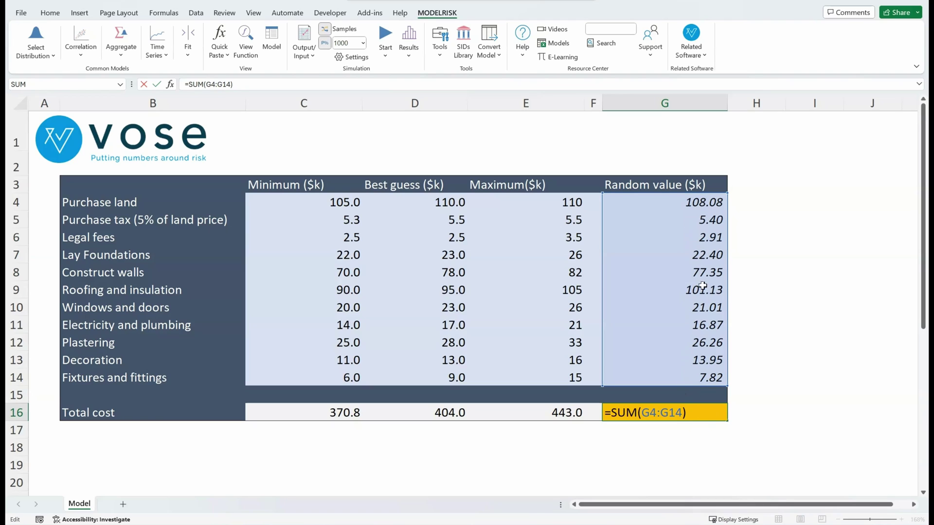
key(Escape)
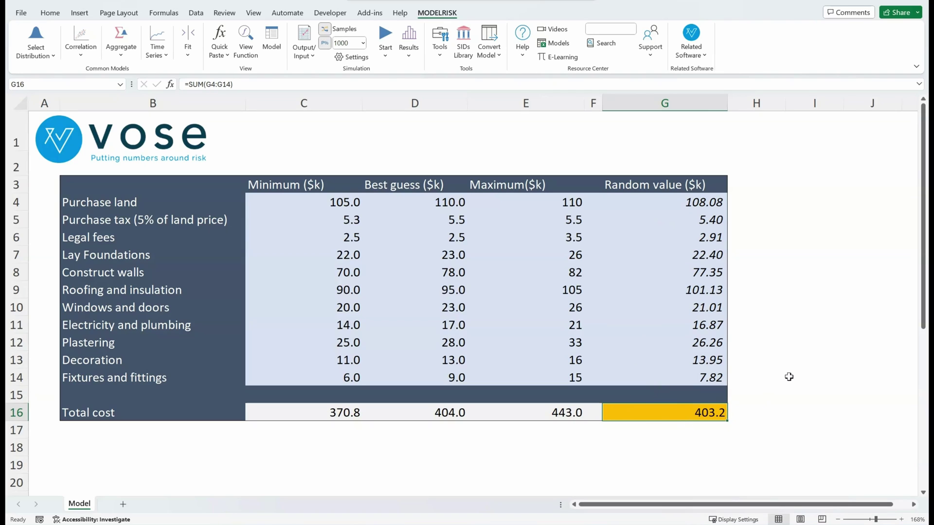
- Recalculate repeatedly with F9, watching the total cost vary between about 400 and 411
key(F9)
key(F9)
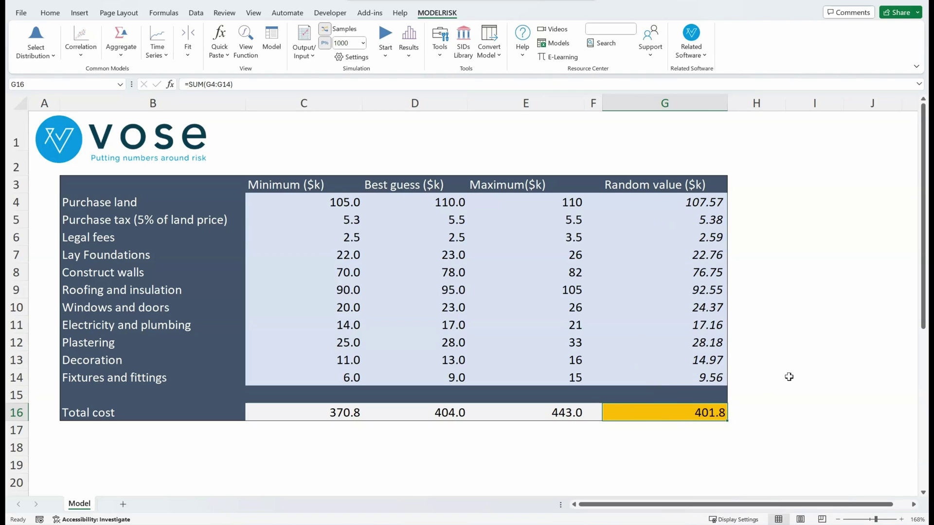
key(F9)
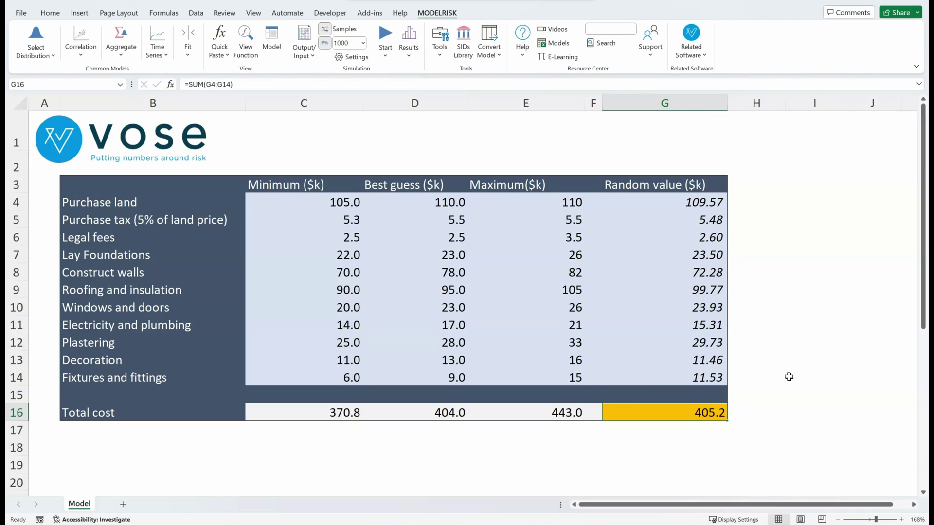
key(F9)
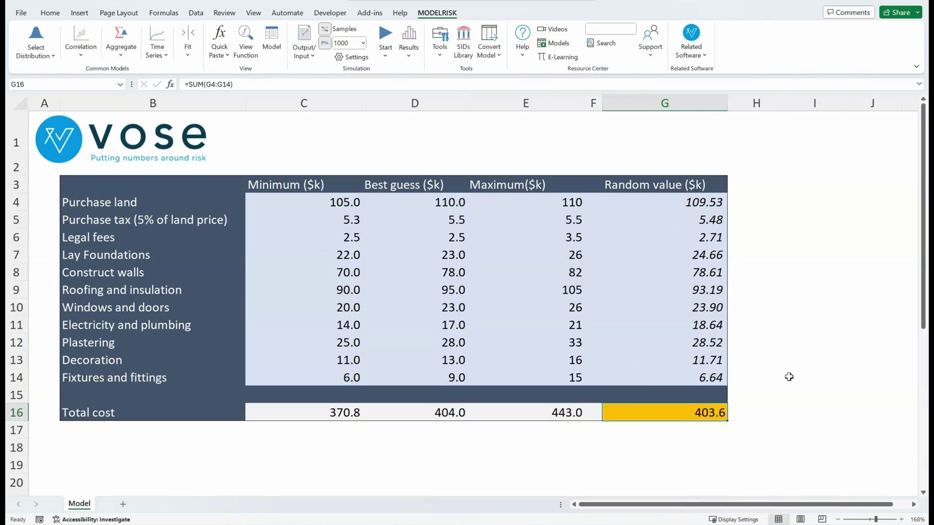
key(F9)
key(F9)
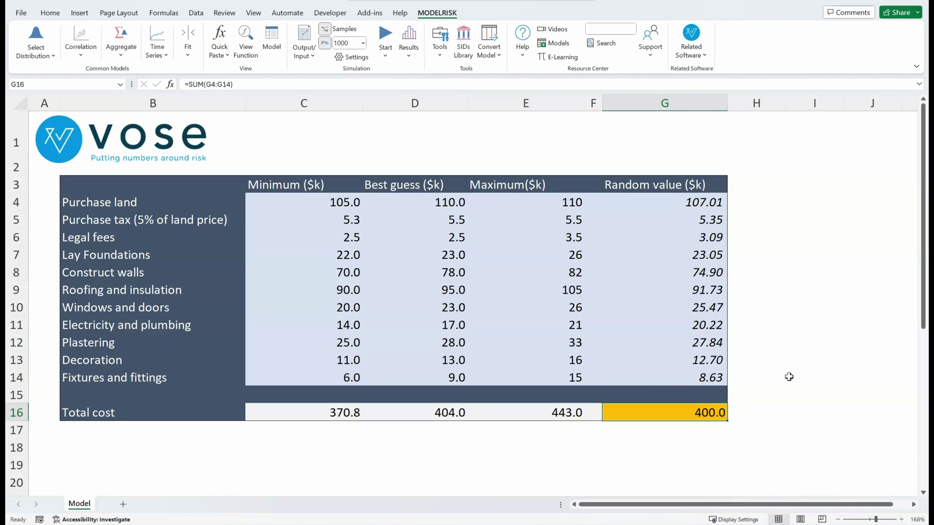
key(F9)
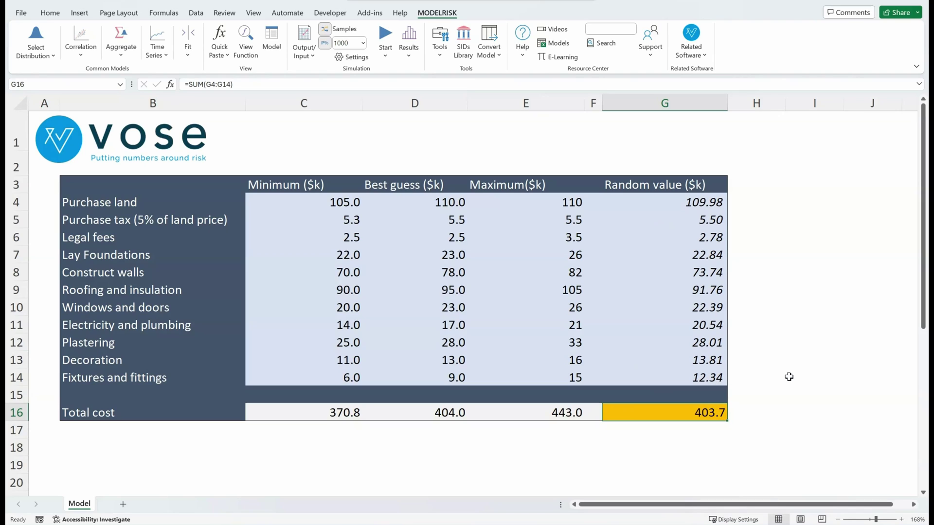
key(F9)
key(F9)
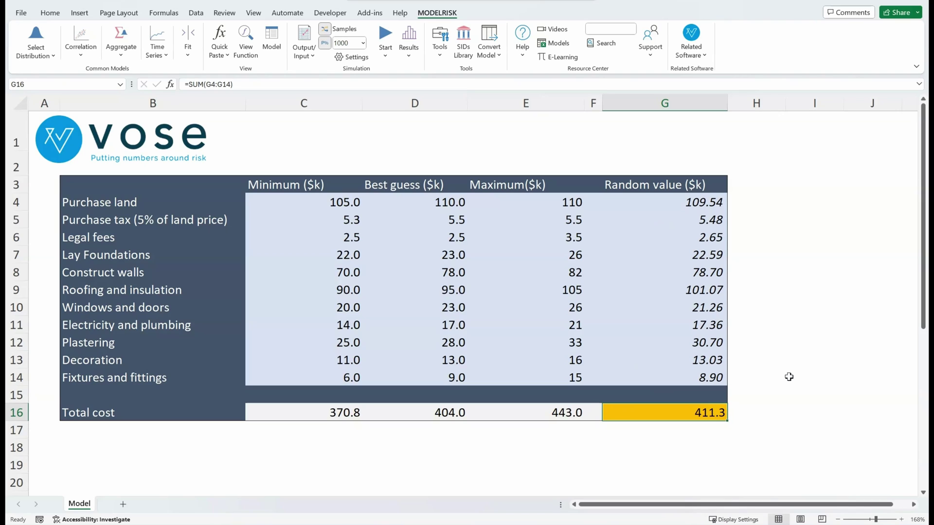
key(F9)
key(F9)
key(F9)
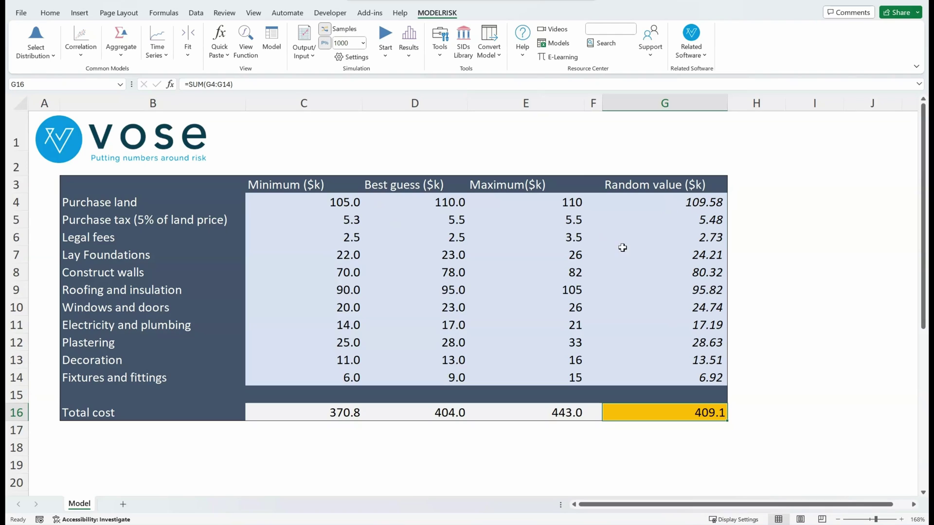
- Mark G4 as a ModelRisk input named Purchase land from cell B4, then begin its unit entry
click(692, 201)
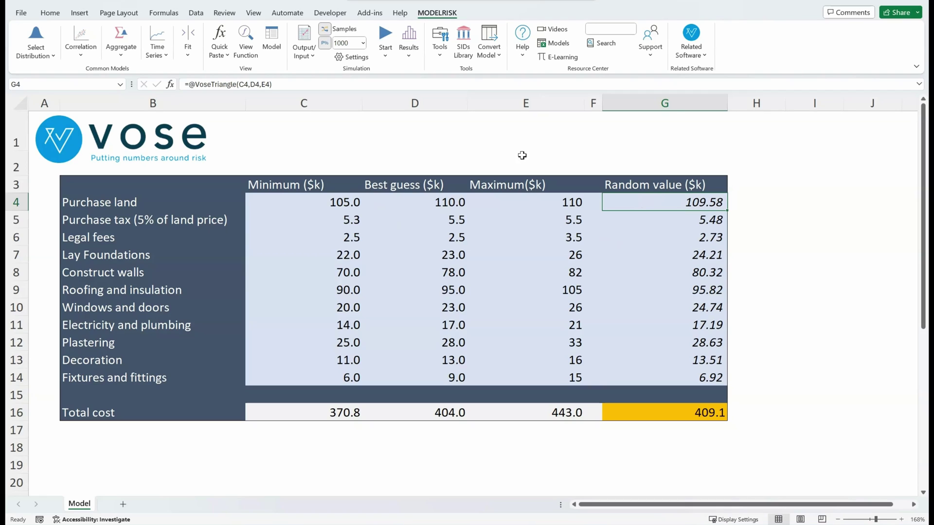
click(304, 54)
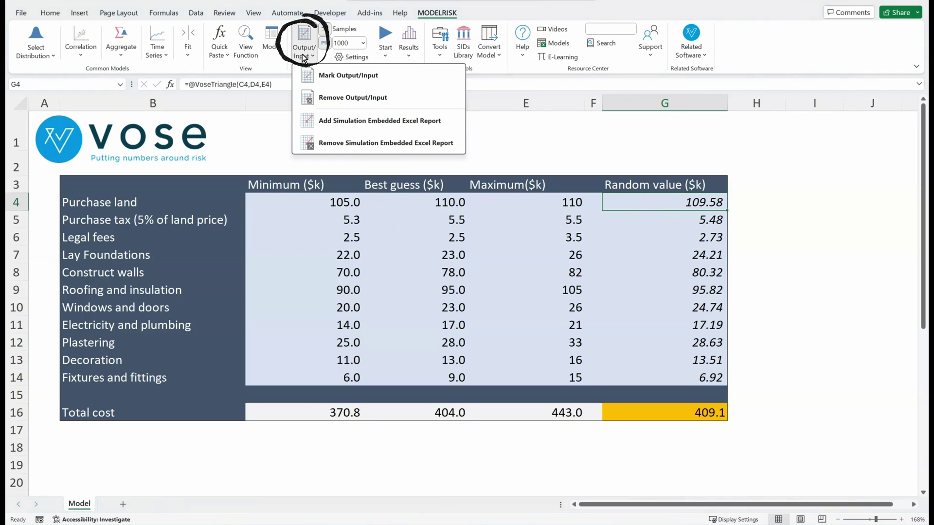
click(367, 75)
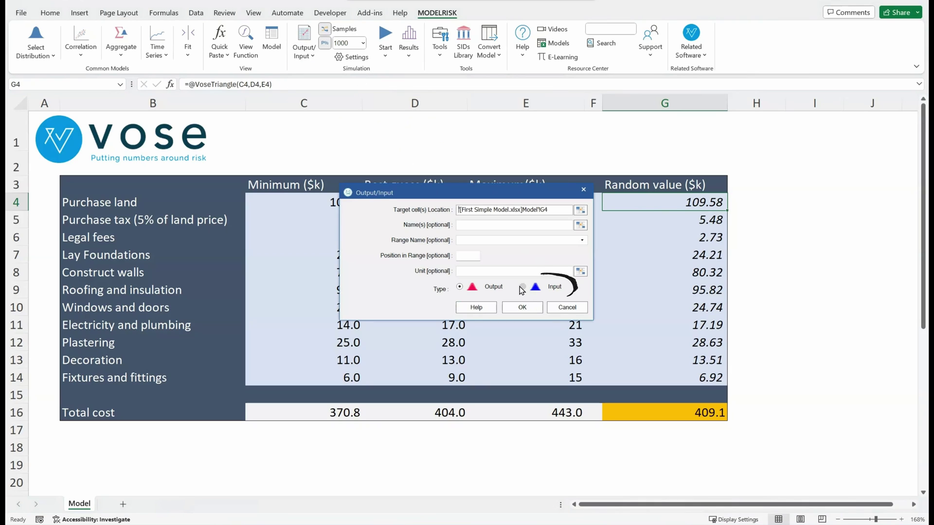
click(523, 287)
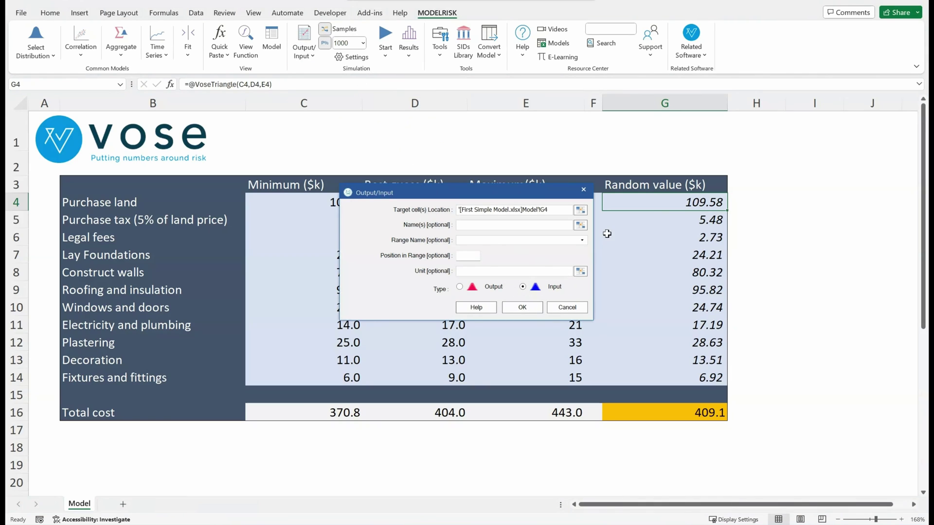
click(580, 225)
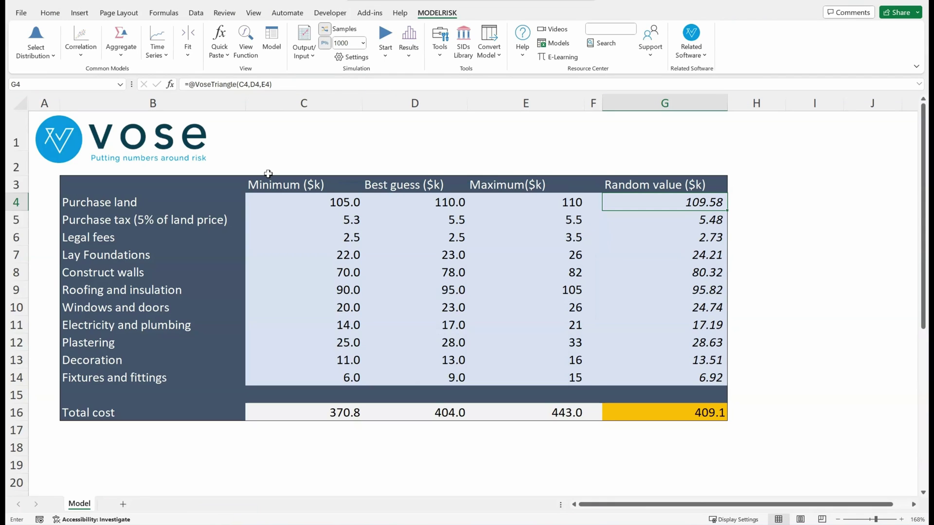
click(129, 204)
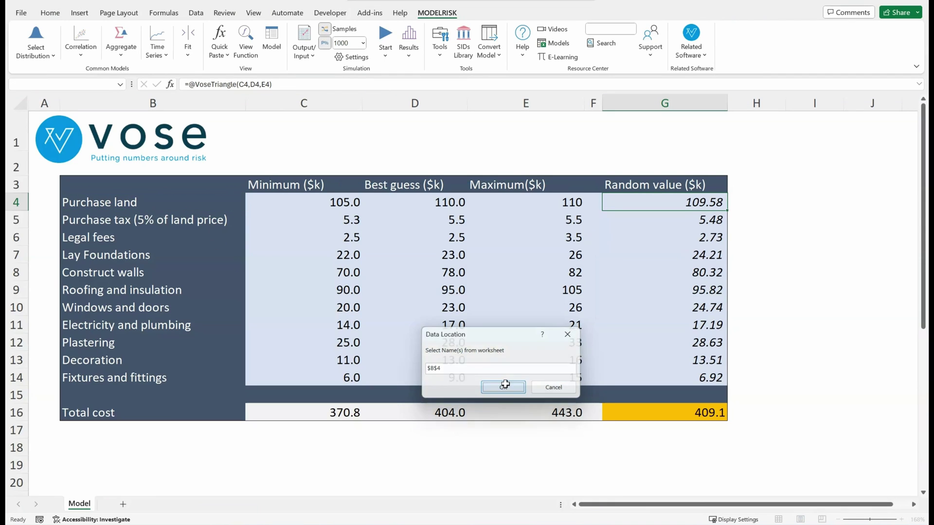
click(505, 385)
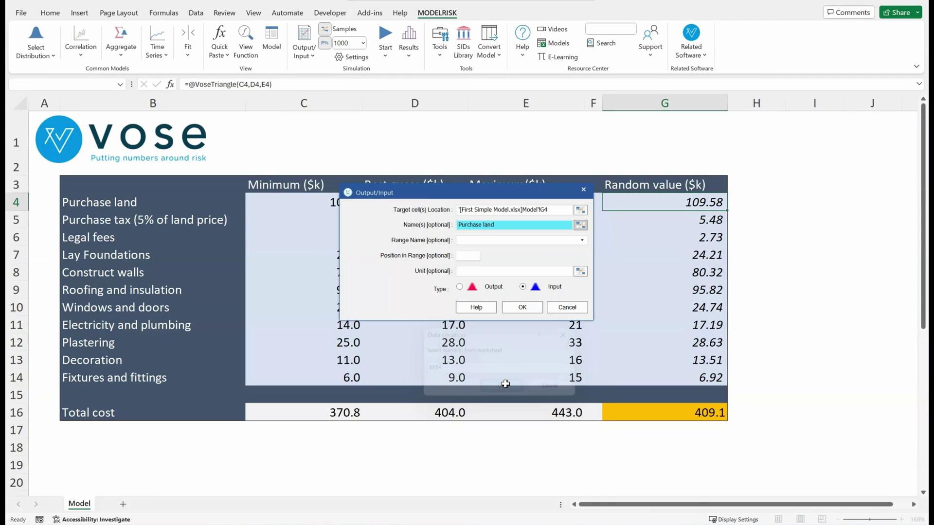
click(468, 271)
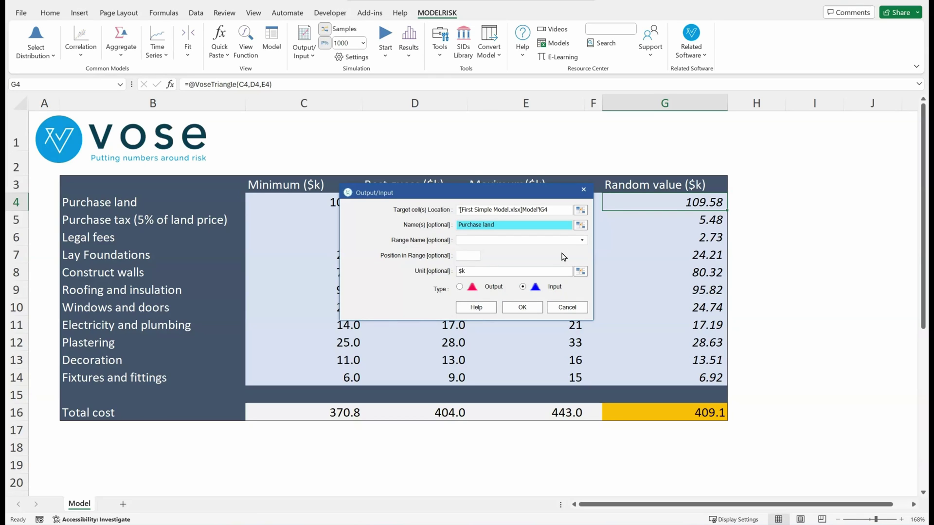
- Confirm the Purchase land input and fill its input formula down G5:G14
click(533, 308)
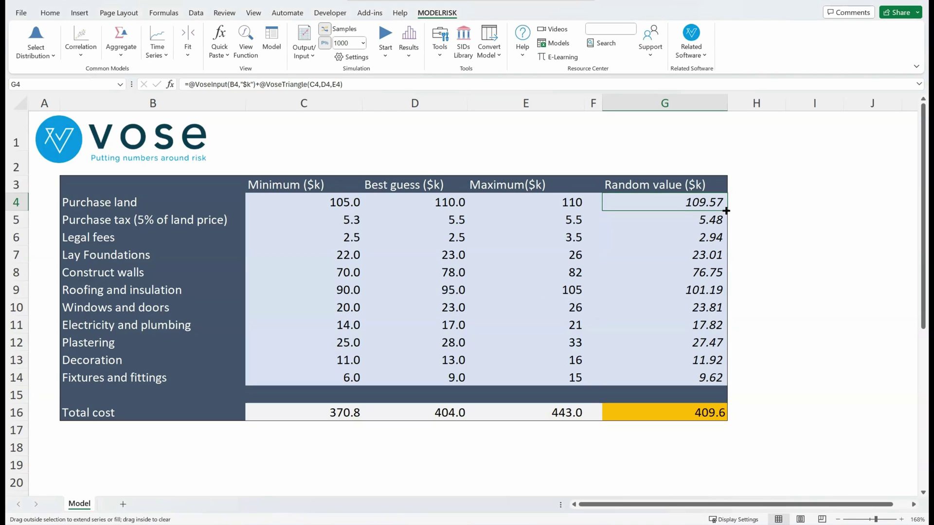
drag(727, 213, 702, 378)
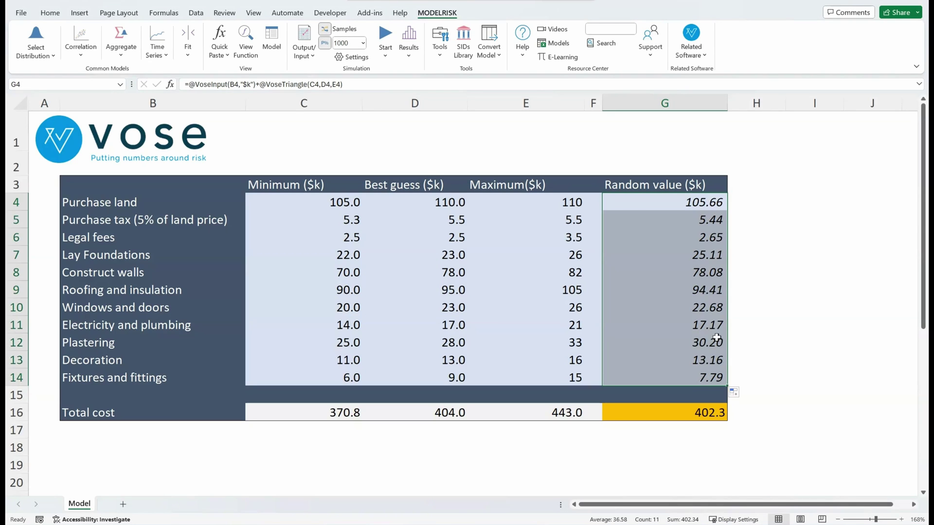
click(705, 221)
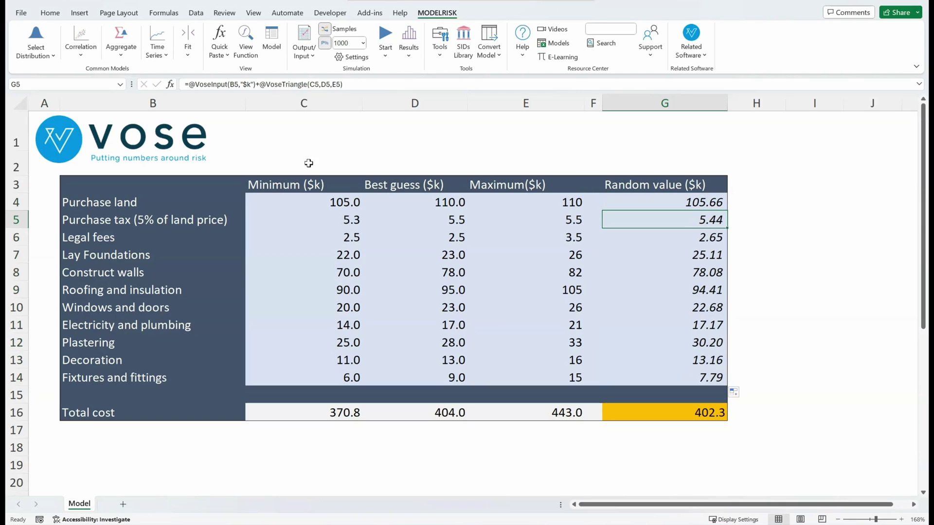
- Replace the purchase tax triangle distribution in G5 with G4*5%
click(265, 86)
drag(260, 85, 421, 106)
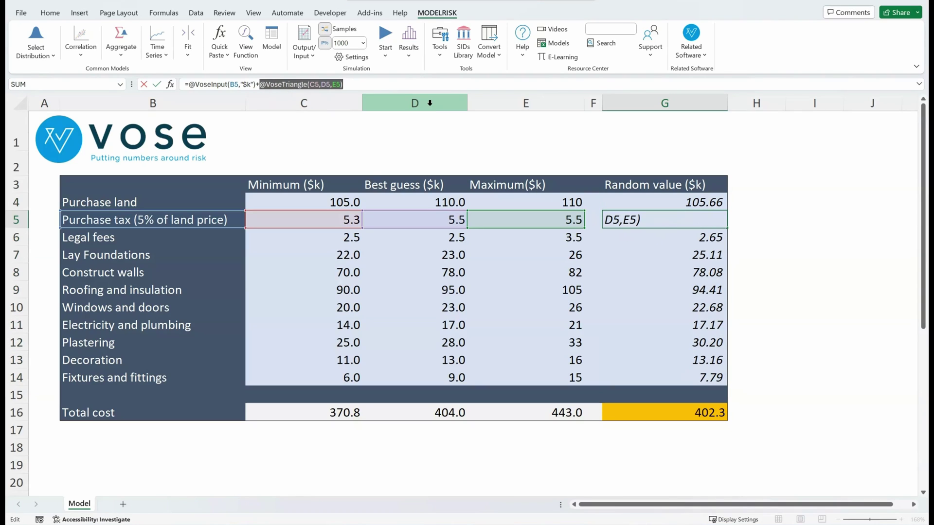
click(679, 204)
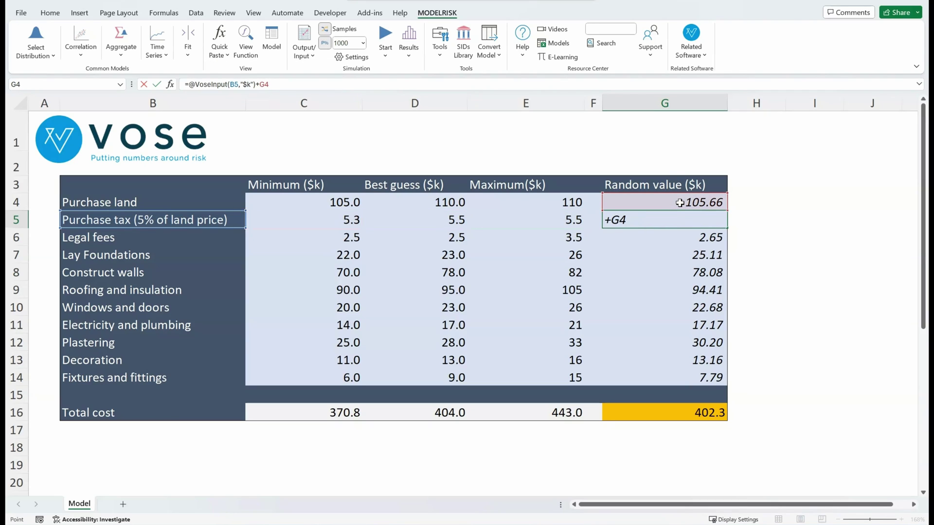
text(*5%)
key(Return)
click(693, 412)
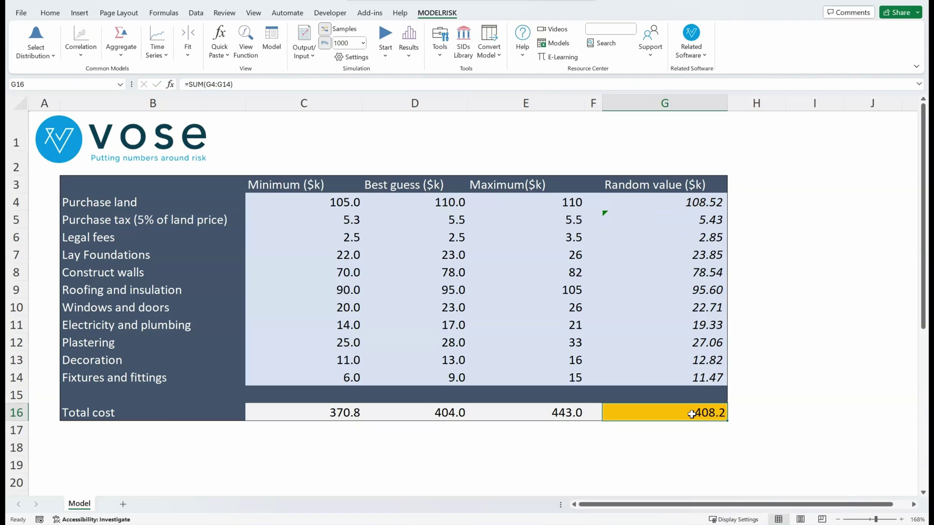
- Mark G16 as a ModelRisk output named Total cost from B16, in $k
click(305, 39)
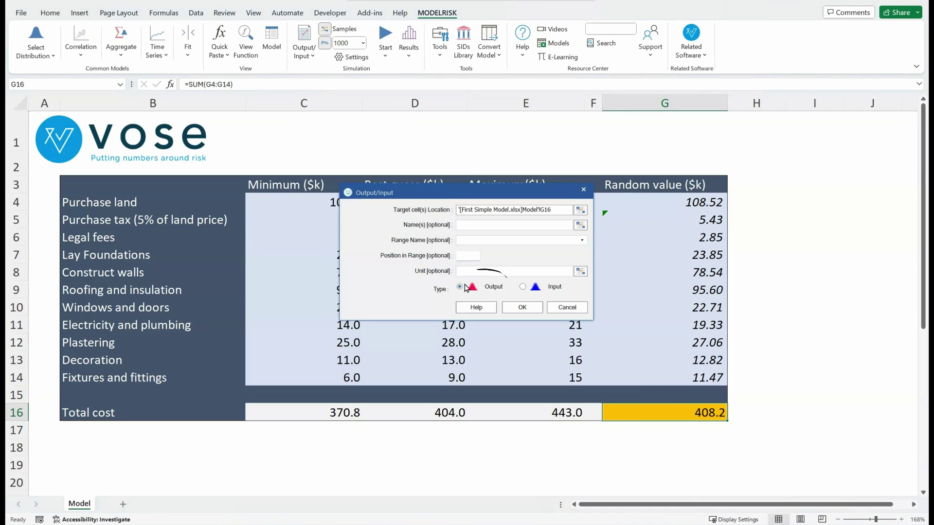
click(583, 228)
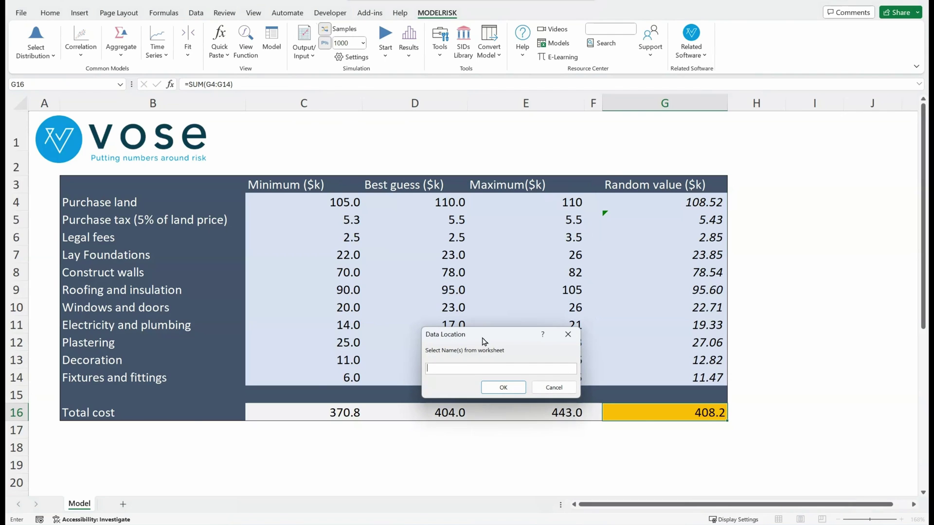
click(98, 415)
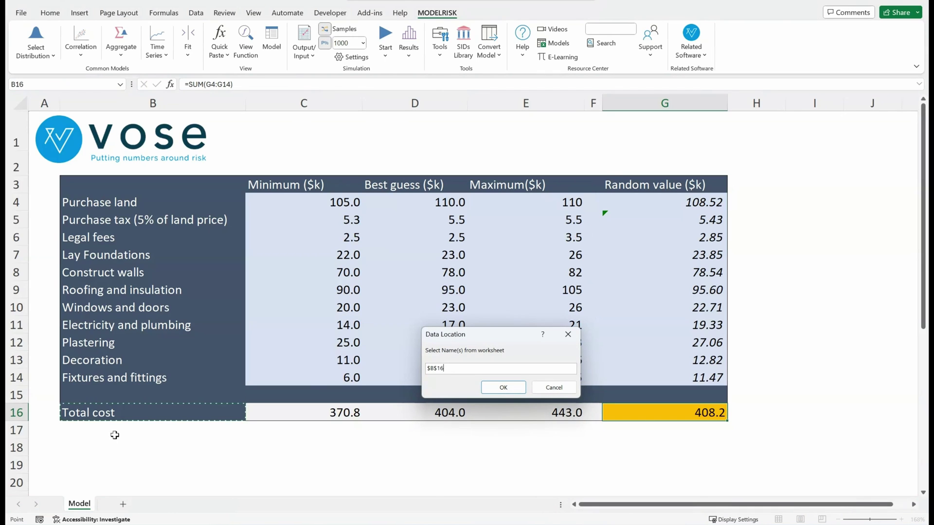
click(504, 388)
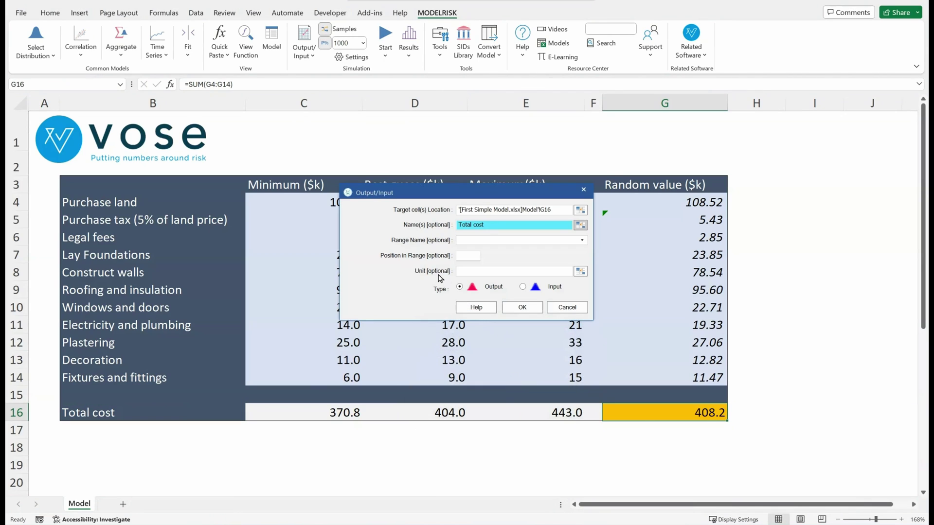
click(468, 271)
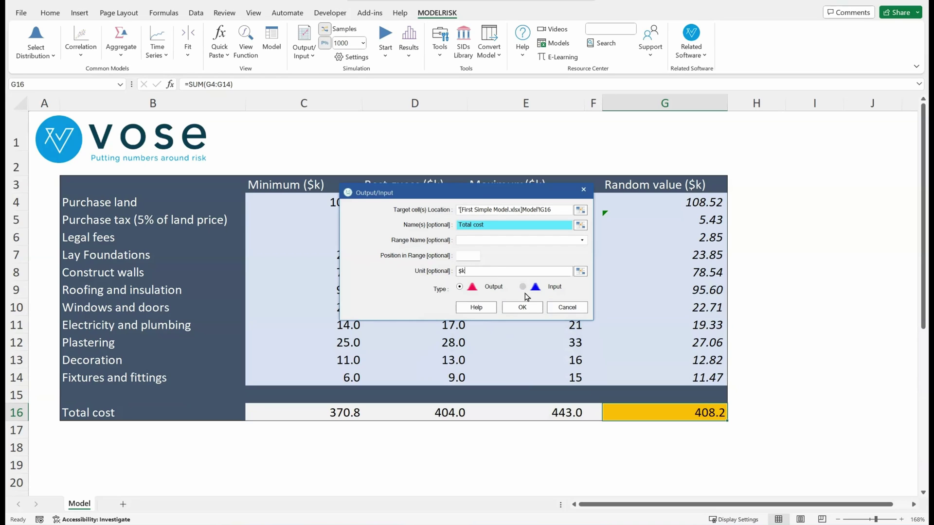
click(523, 307)
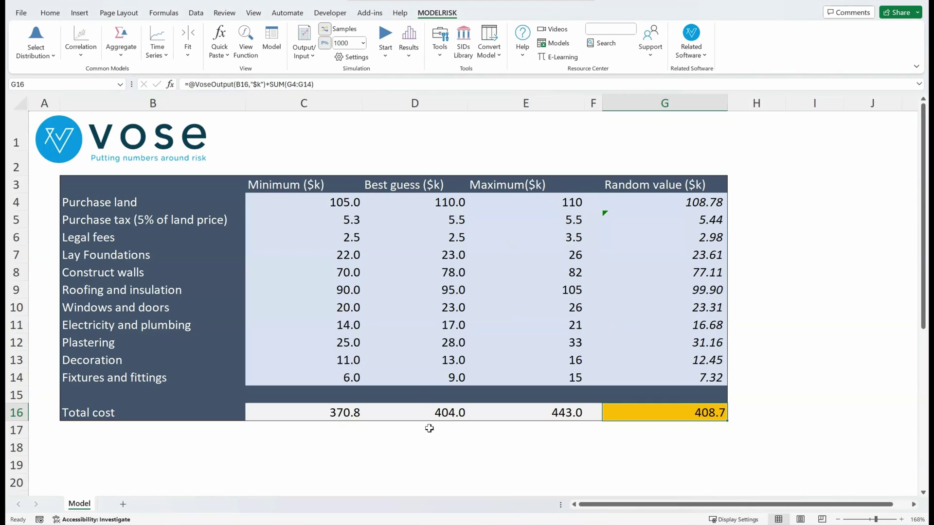
double_click(714, 415)
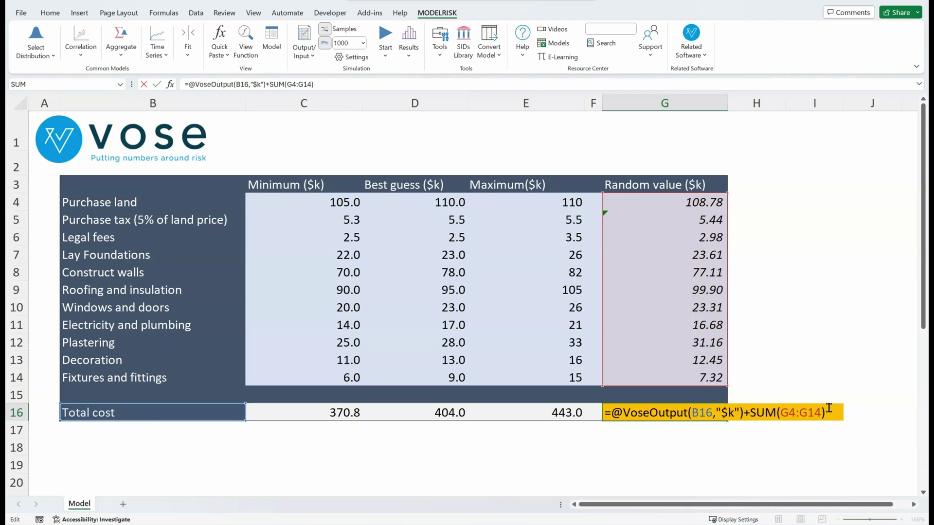
key(Return)
click(701, 205)
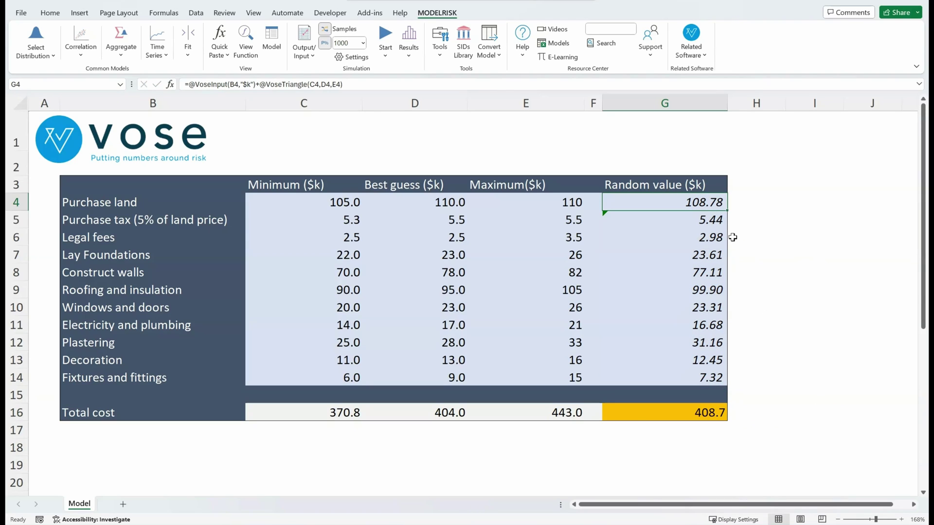
key(F2)
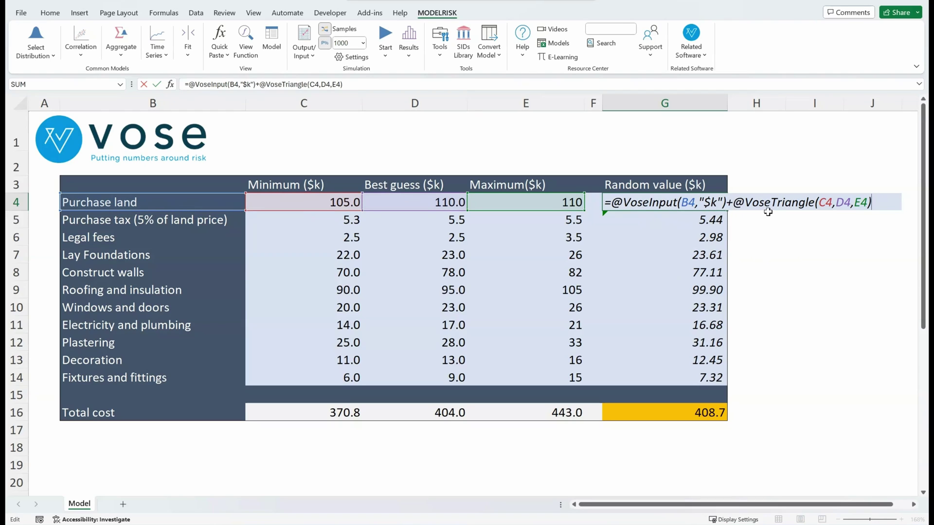
key(Escape)
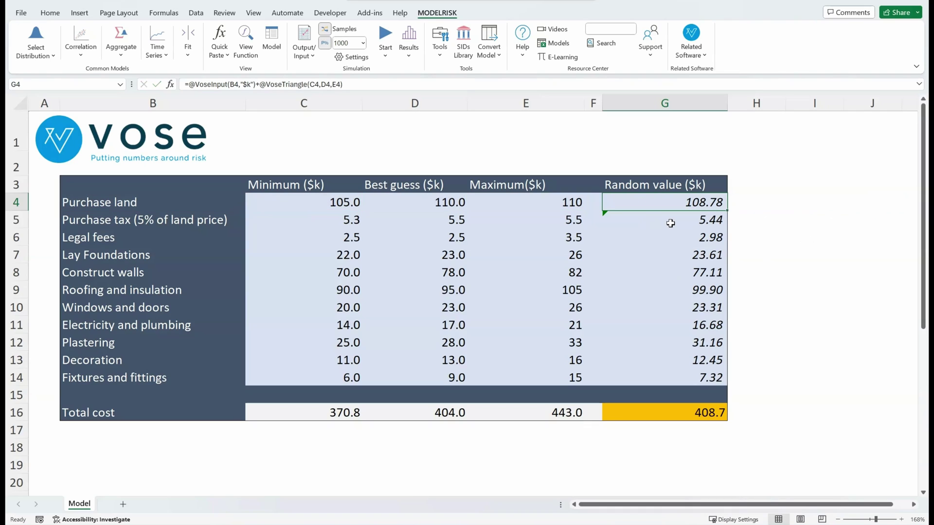
- Run a 5000-sample ModelRisk simulation of the cost model from cell G1
click(646, 146)
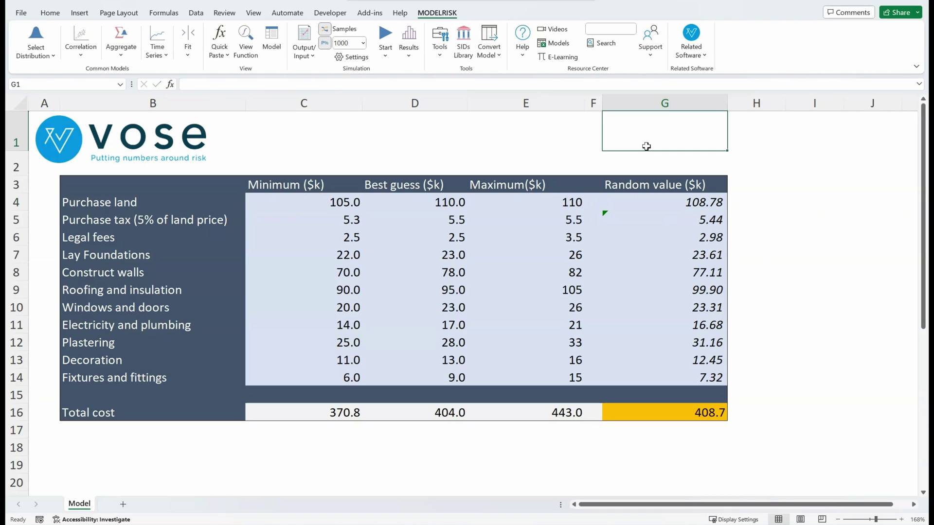
click(363, 44)
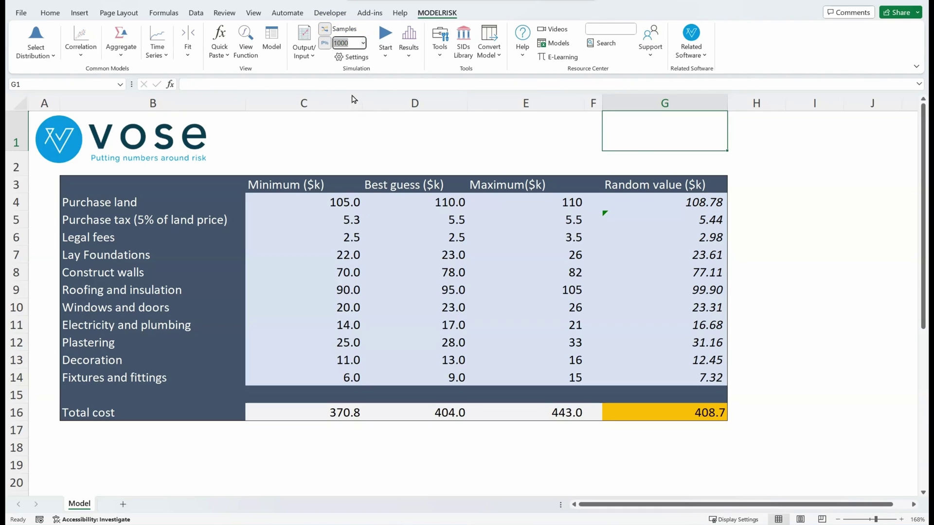
key(F9)
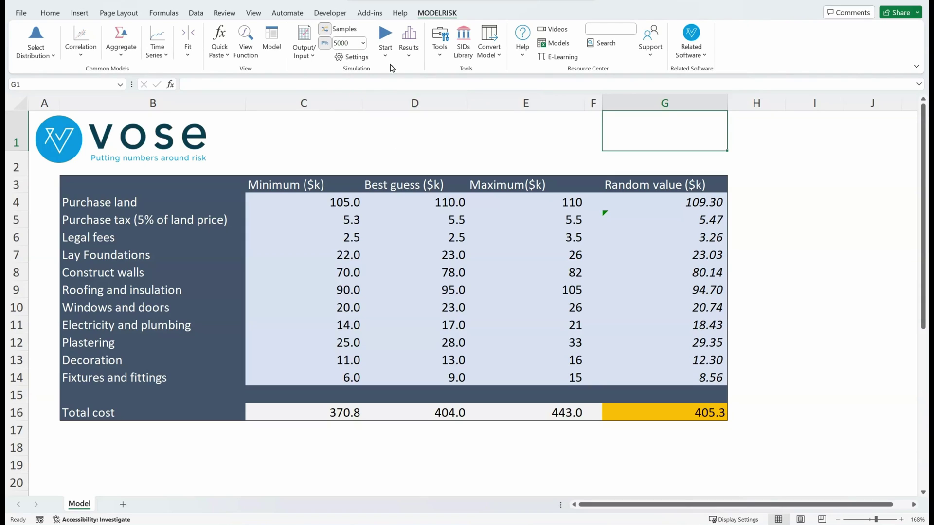
click(389, 41)
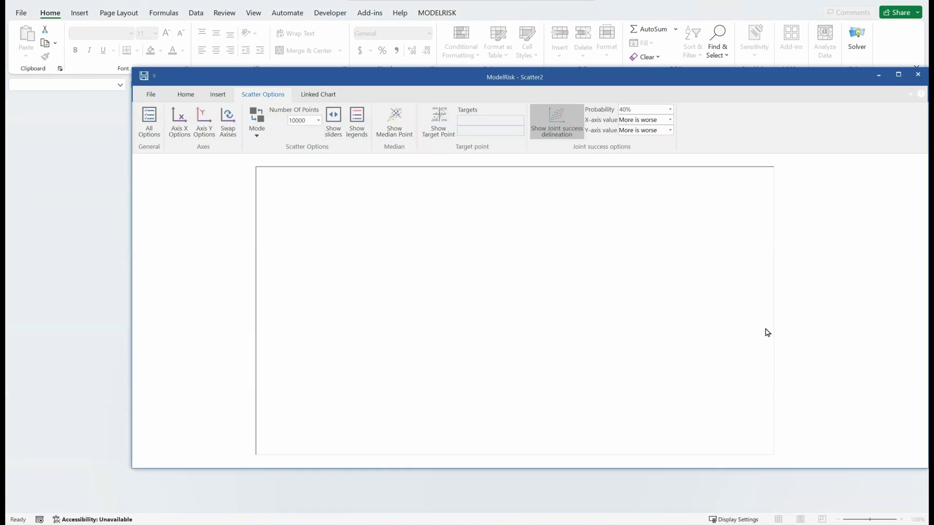
- Open the Total cost histogram and expand the Model node in the Inputs panel
double_click(641, 80)
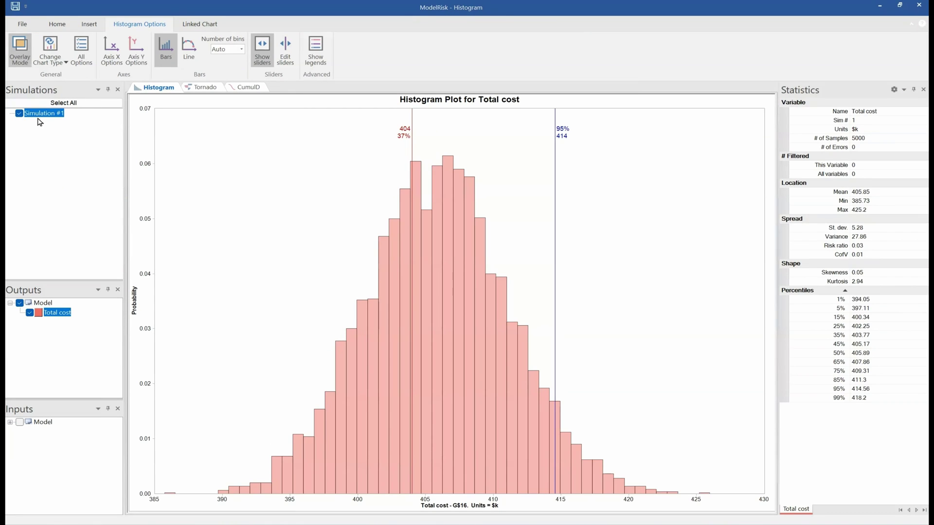
mouse_move(28, 315)
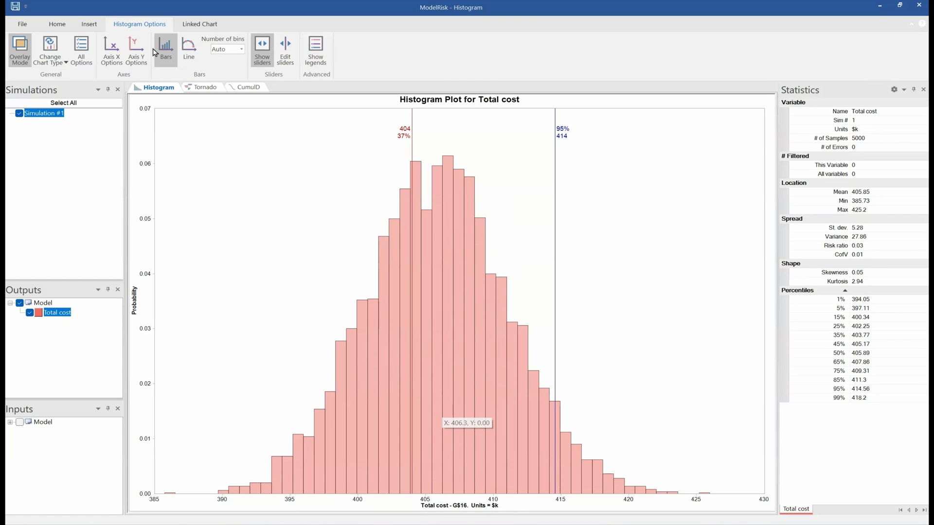
click(9, 423)
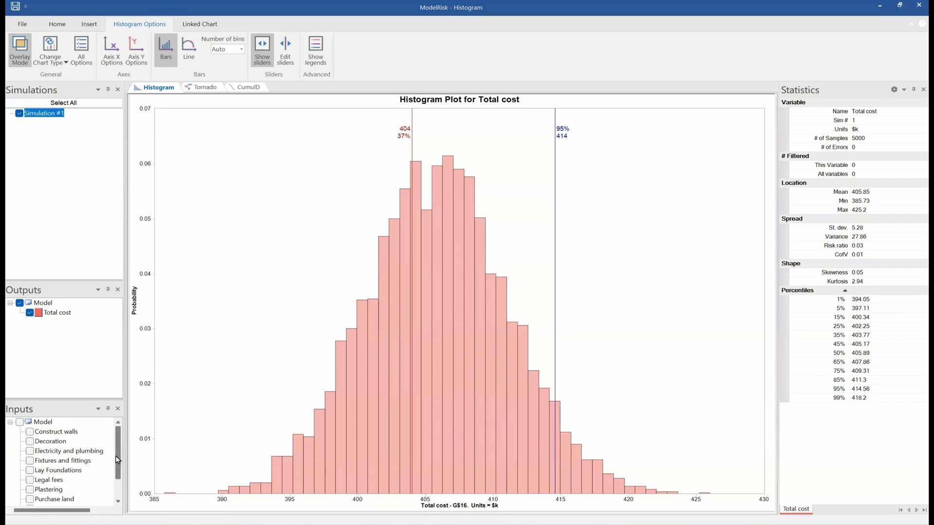
drag(116, 461, 115, 442)
- Show a tornado plot of Total cost against all eleven Model inputs
click(199, 89)
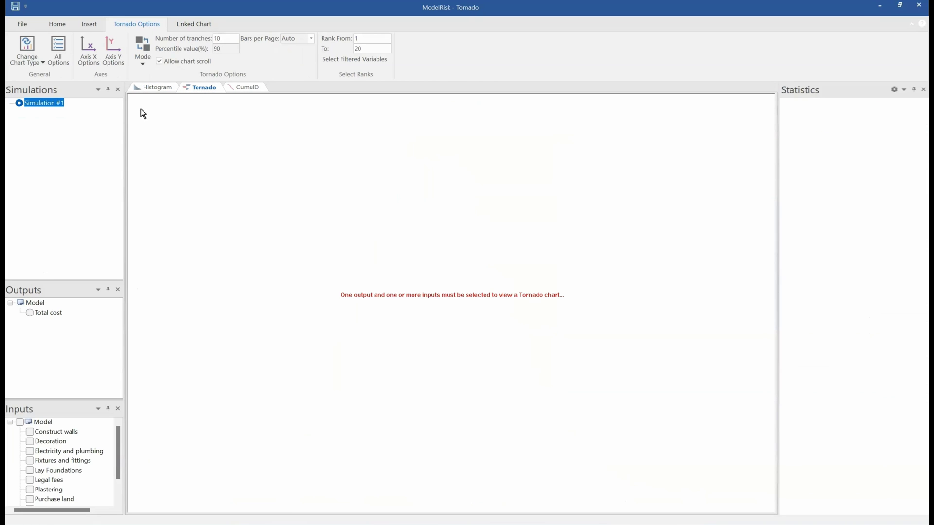
click(29, 313)
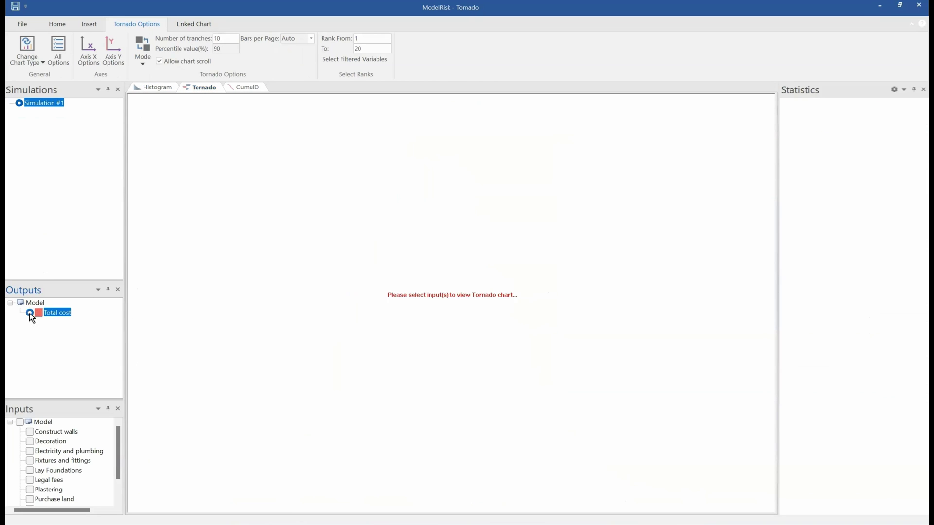
click(20, 423)
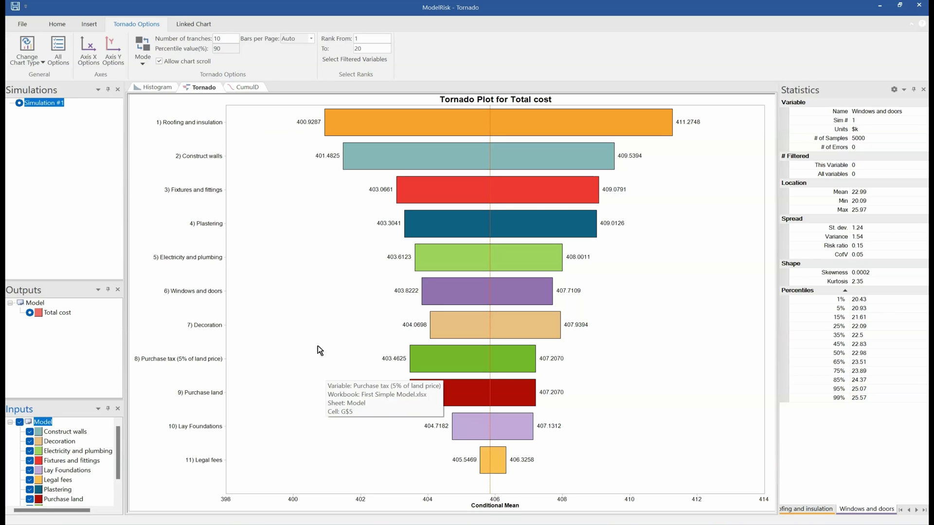
- Display the descending cumulative plot of Total cost, with sliders at 397 and 414
click(249, 88)
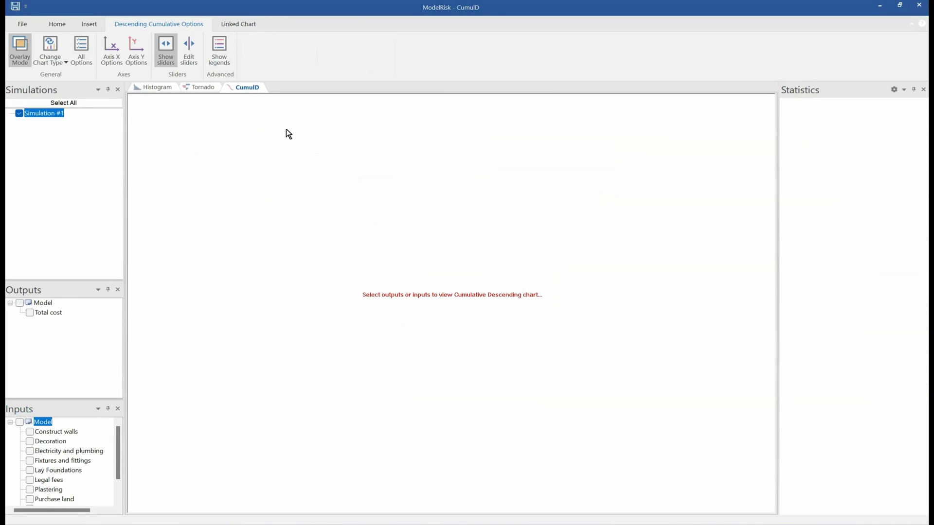
click(31, 314)
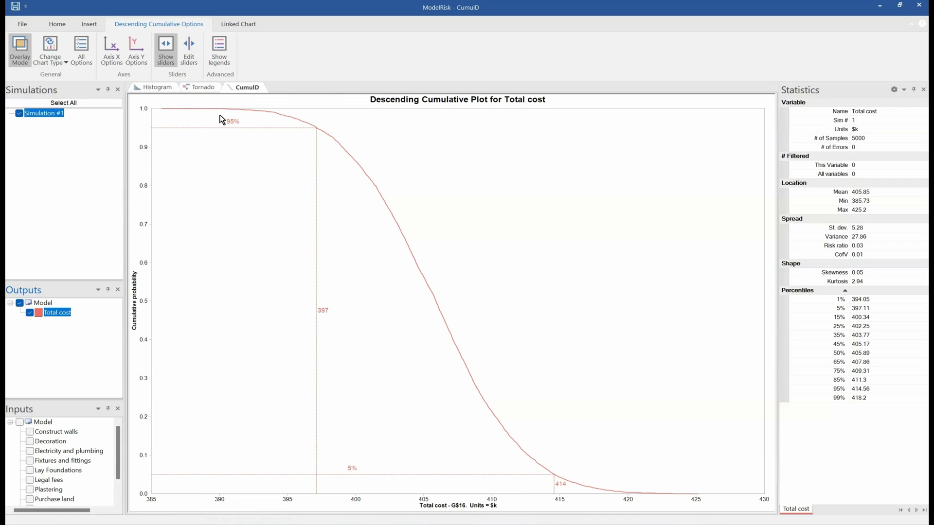
mouse_move(221, 110)
click(85, 28)
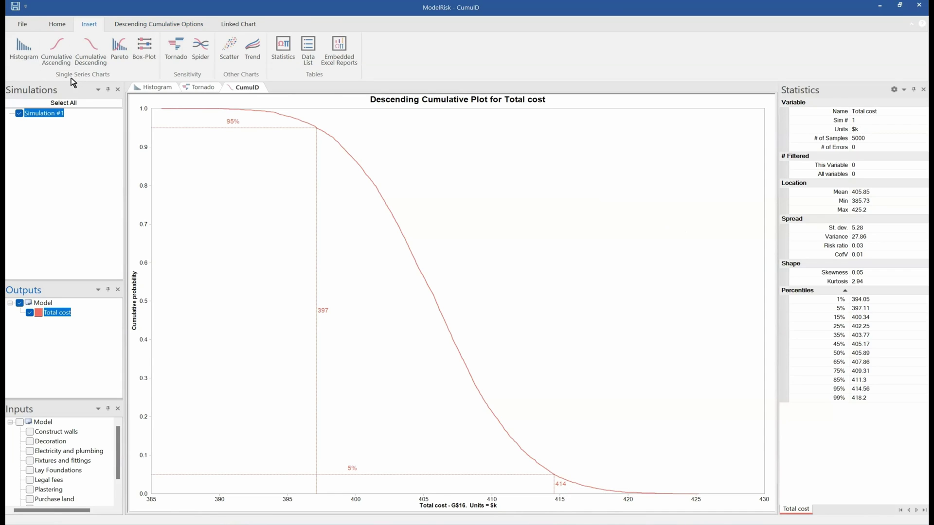
- Add a Box-plot of Total cost and all eleven inputs, drawn as whiskers-plots
click(145, 49)
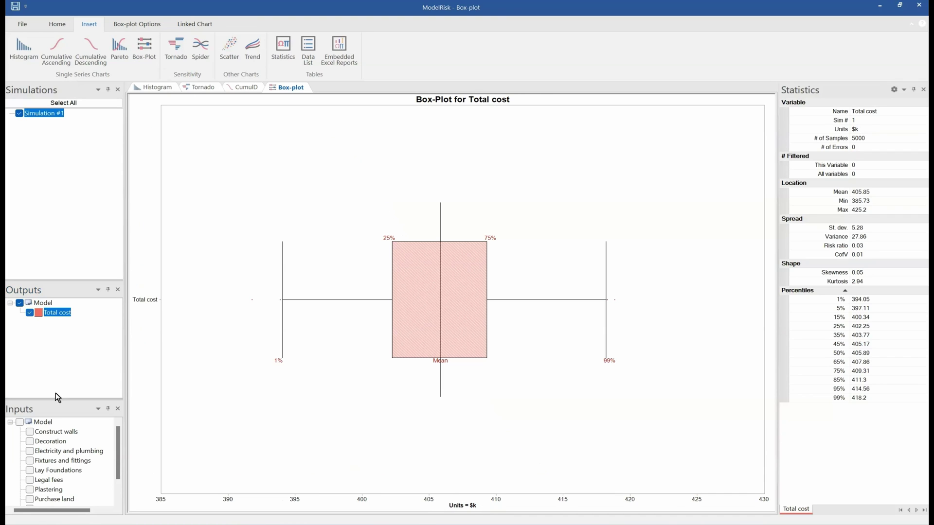
click(22, 425)
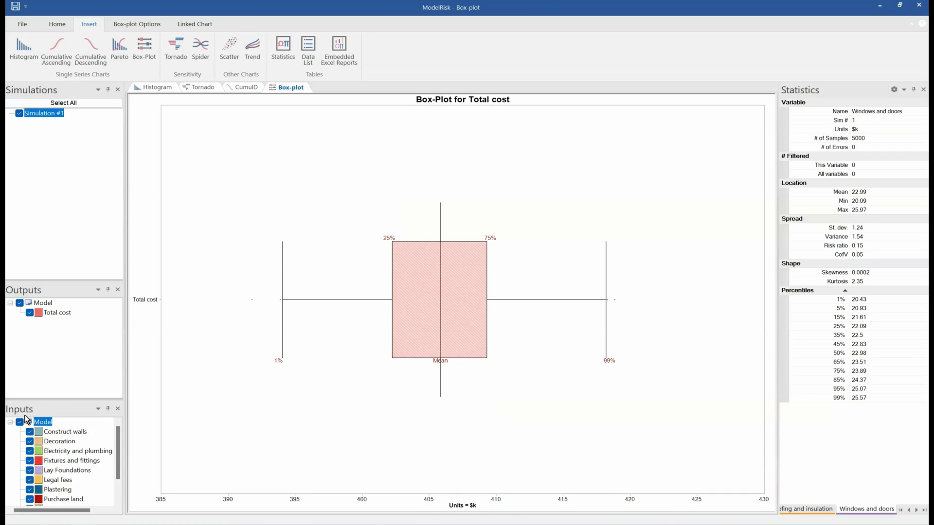
click(20, 423)
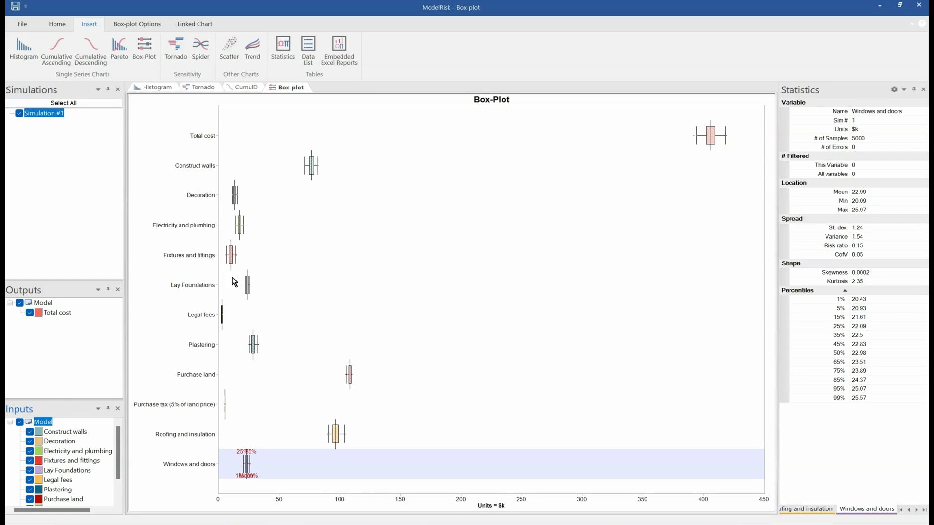
click(153, 29)
click(145, 53)
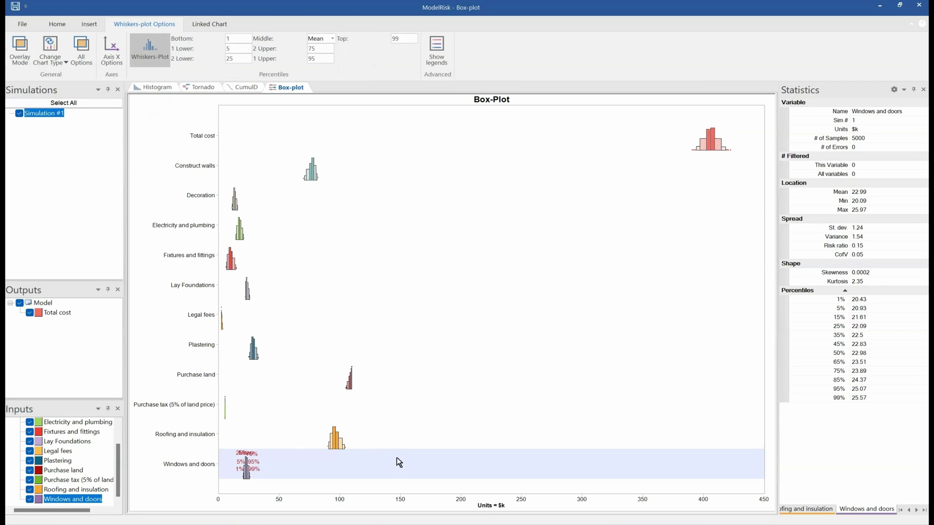